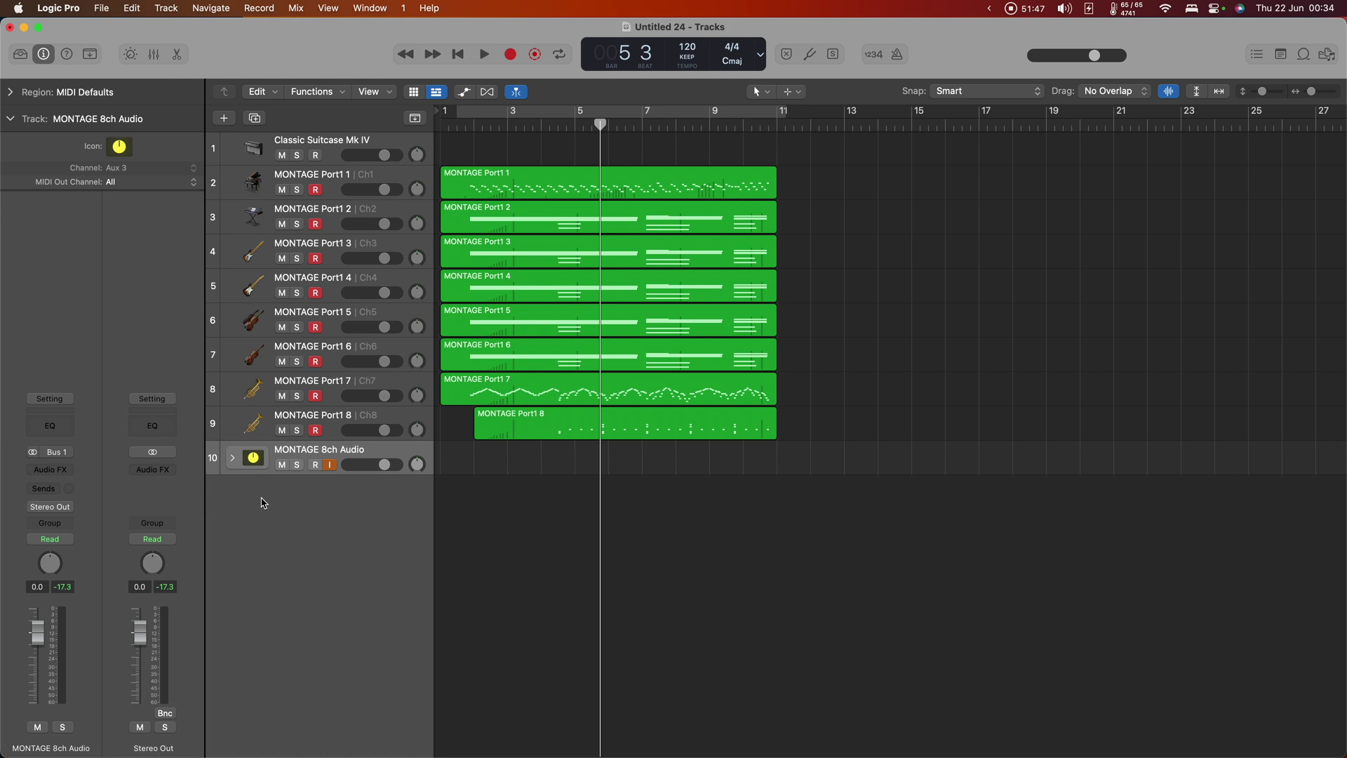
# Step: Create a software instrument track using stereo MONTAGE Connect with its audio output set to No Output
pyautogui.click(224, 118)
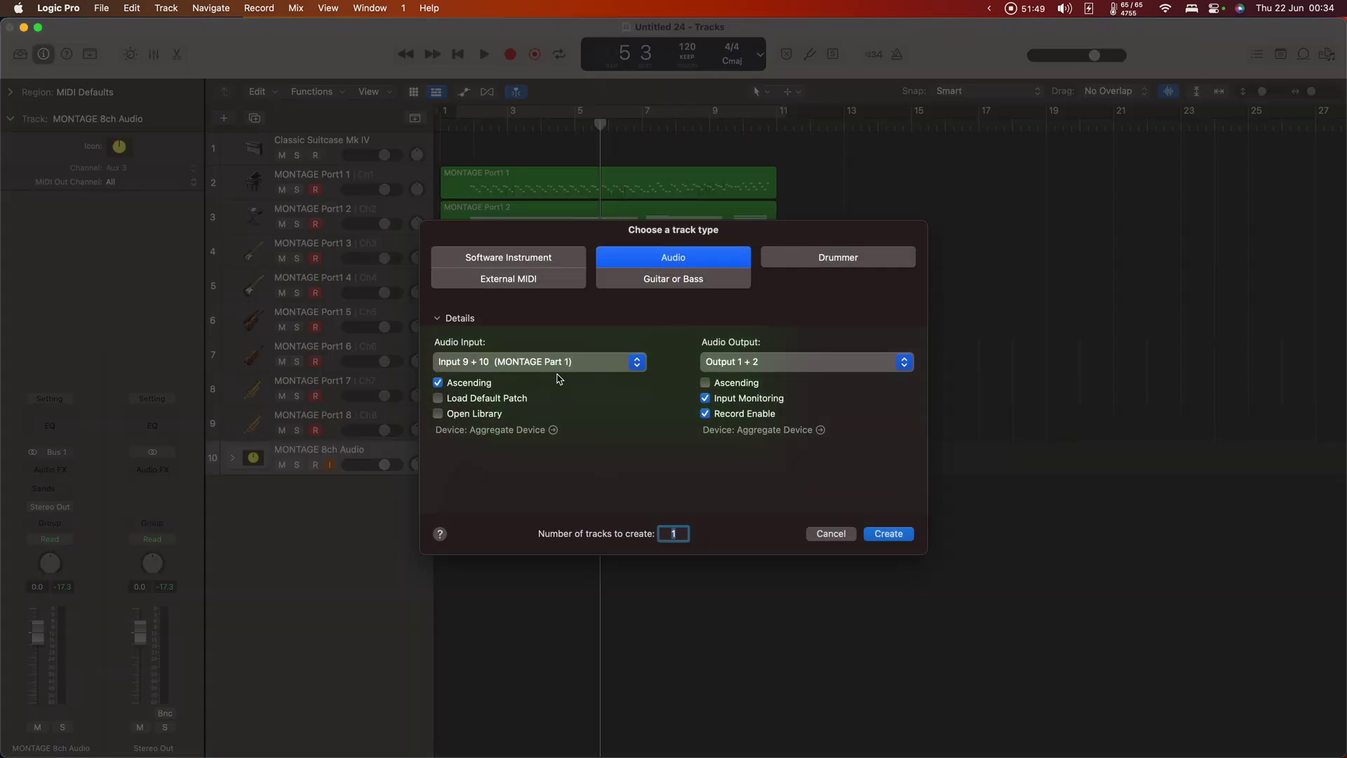
pyautogui.click(532, 270)
pyautogui.click(539, 361)
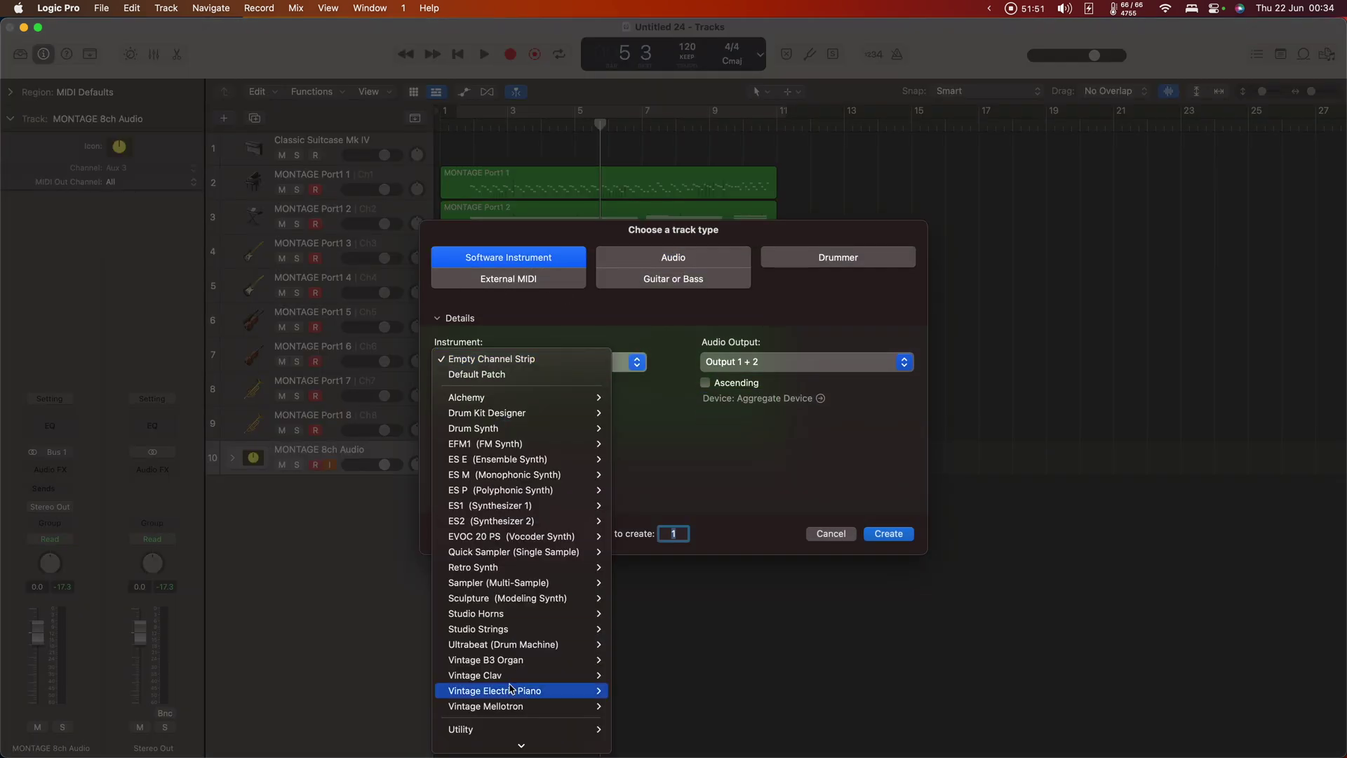
pyautogui.scroll(-1, 512, 689)
pyautogui.moveTo(533, 727)
pyautogui.moveTo(663, 742)
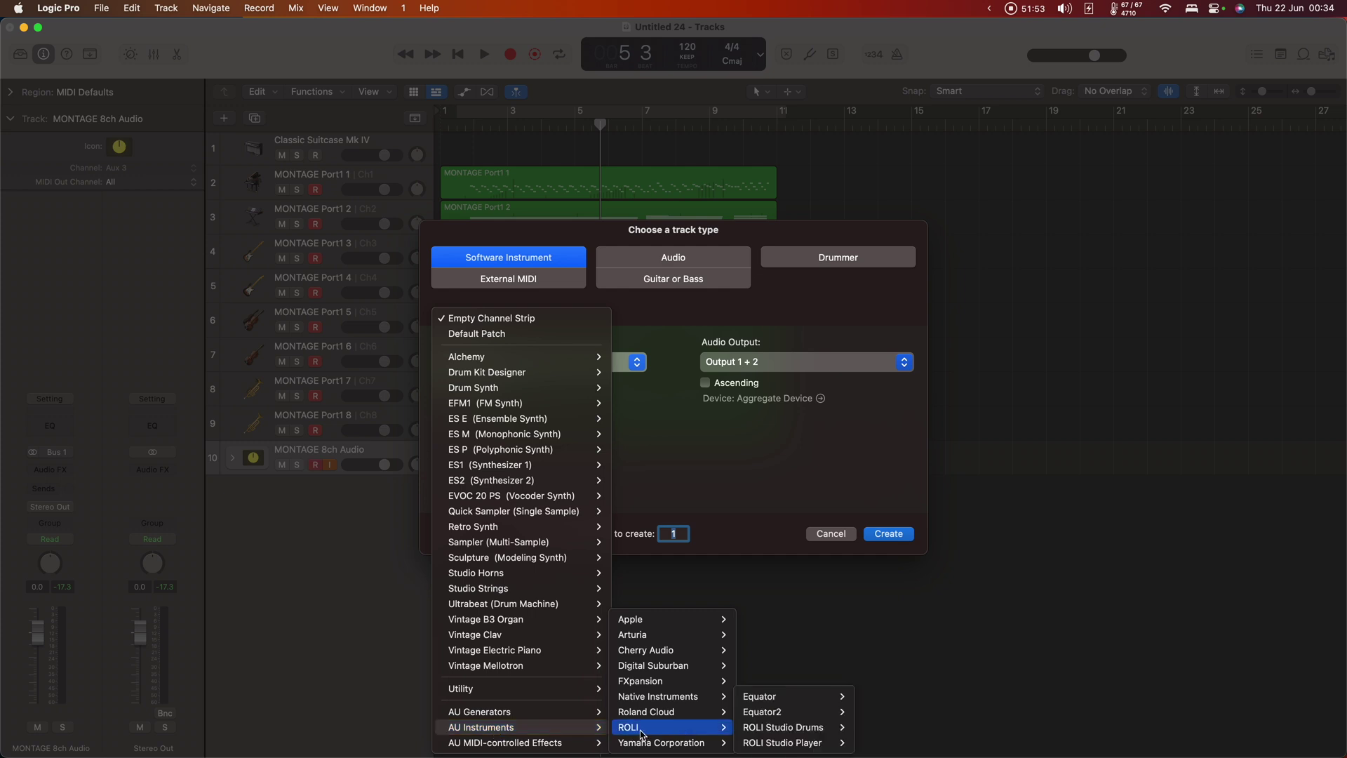
pyautogui.moveTo(786, 742)
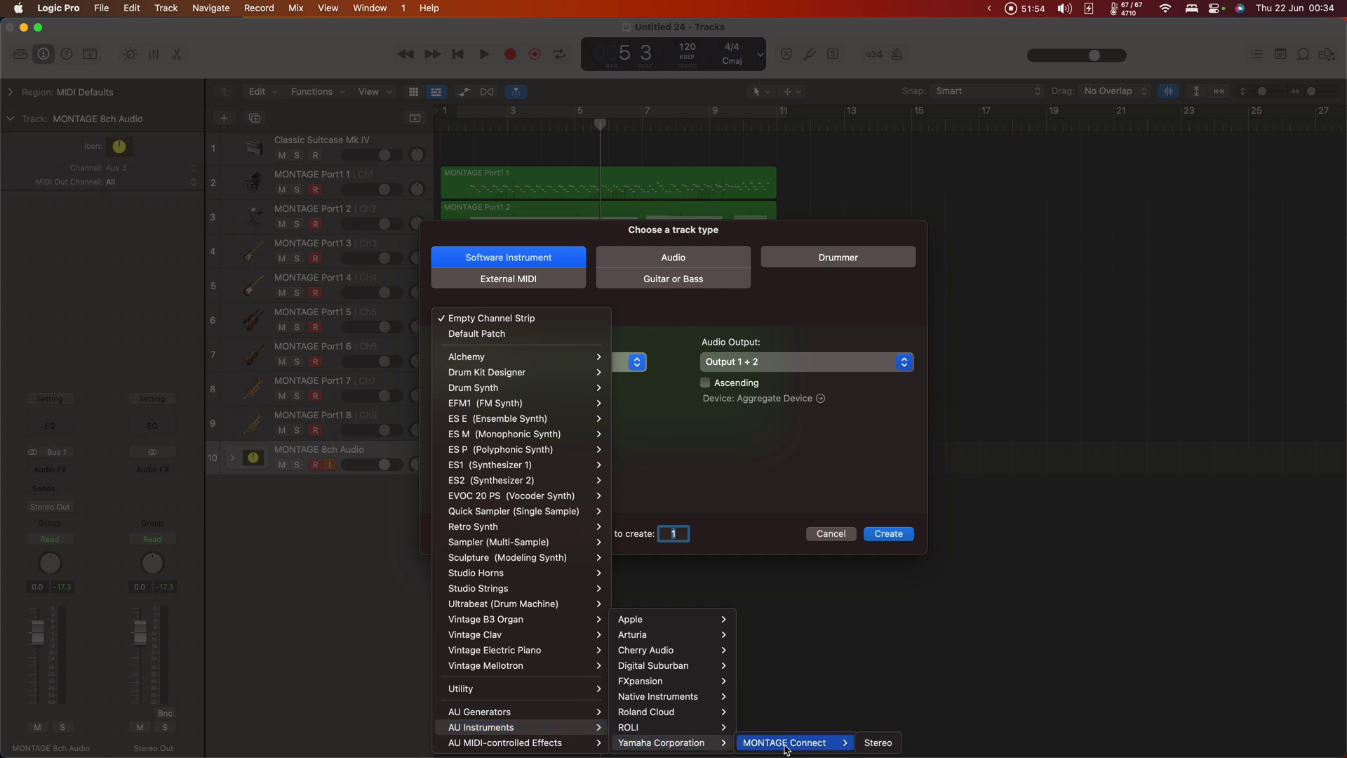
pyautogui.click(878, 743)
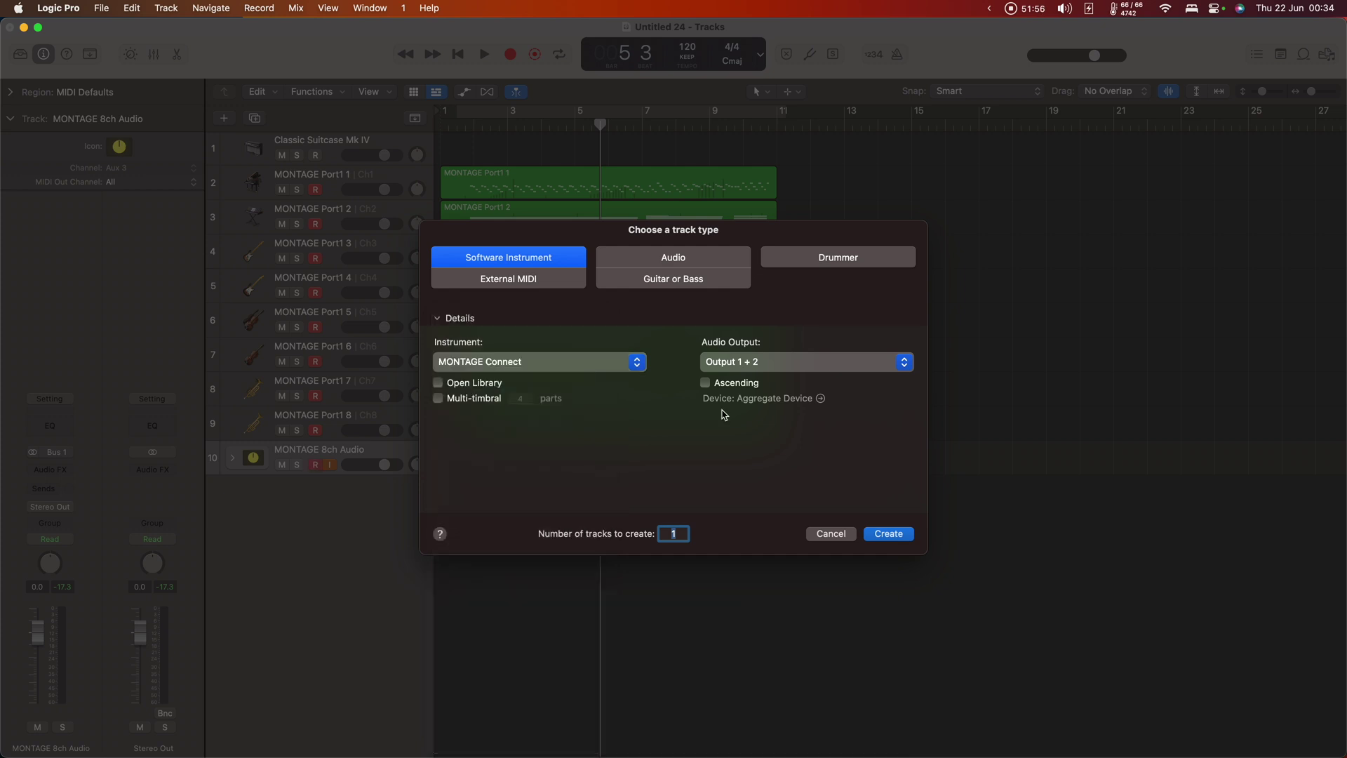
pyautogui.click(750, 365)
pyautogui.click(780, 359)
pyautogui.click(888, 534)
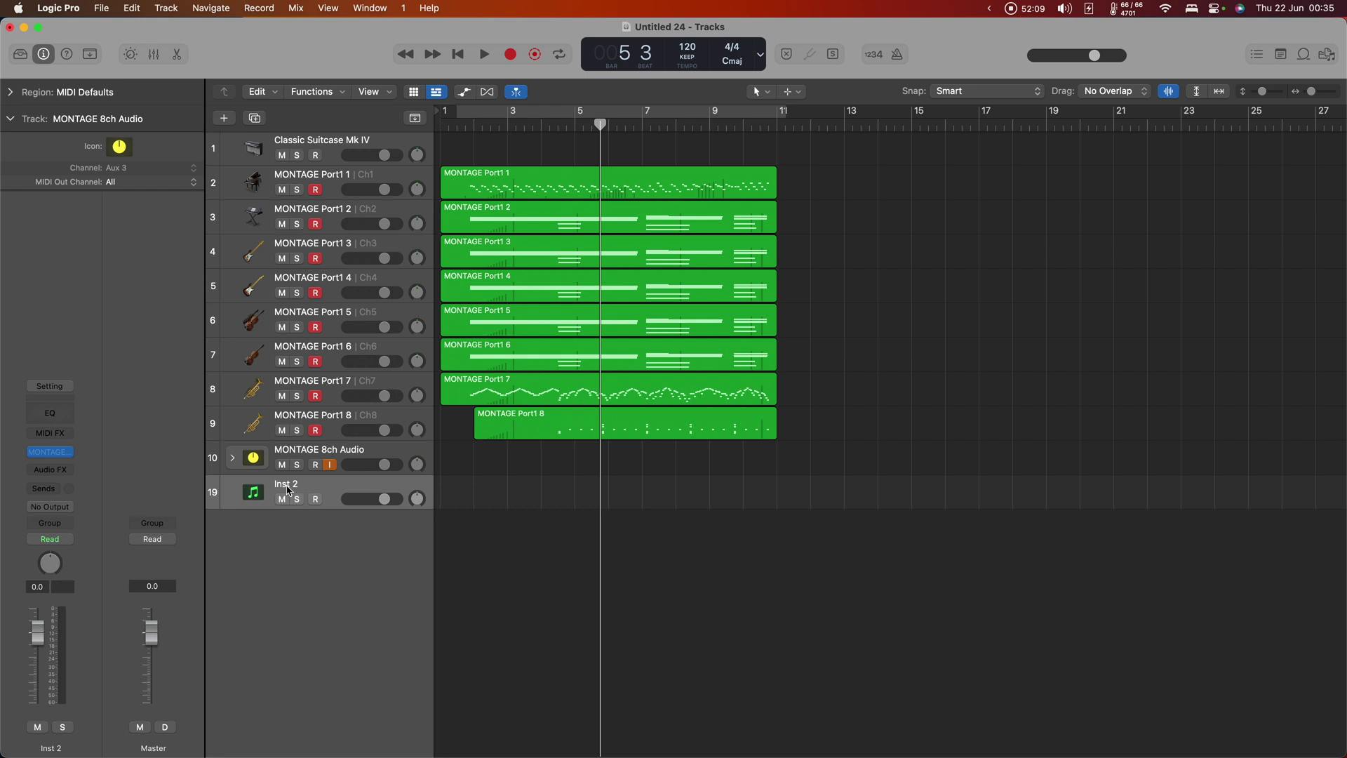
# Step: Open the new track's MONTAGE Connect plug-in, rename the track 'MONTAGE connect', and move the plug-in window aside
pyautogui.click(290, 489)
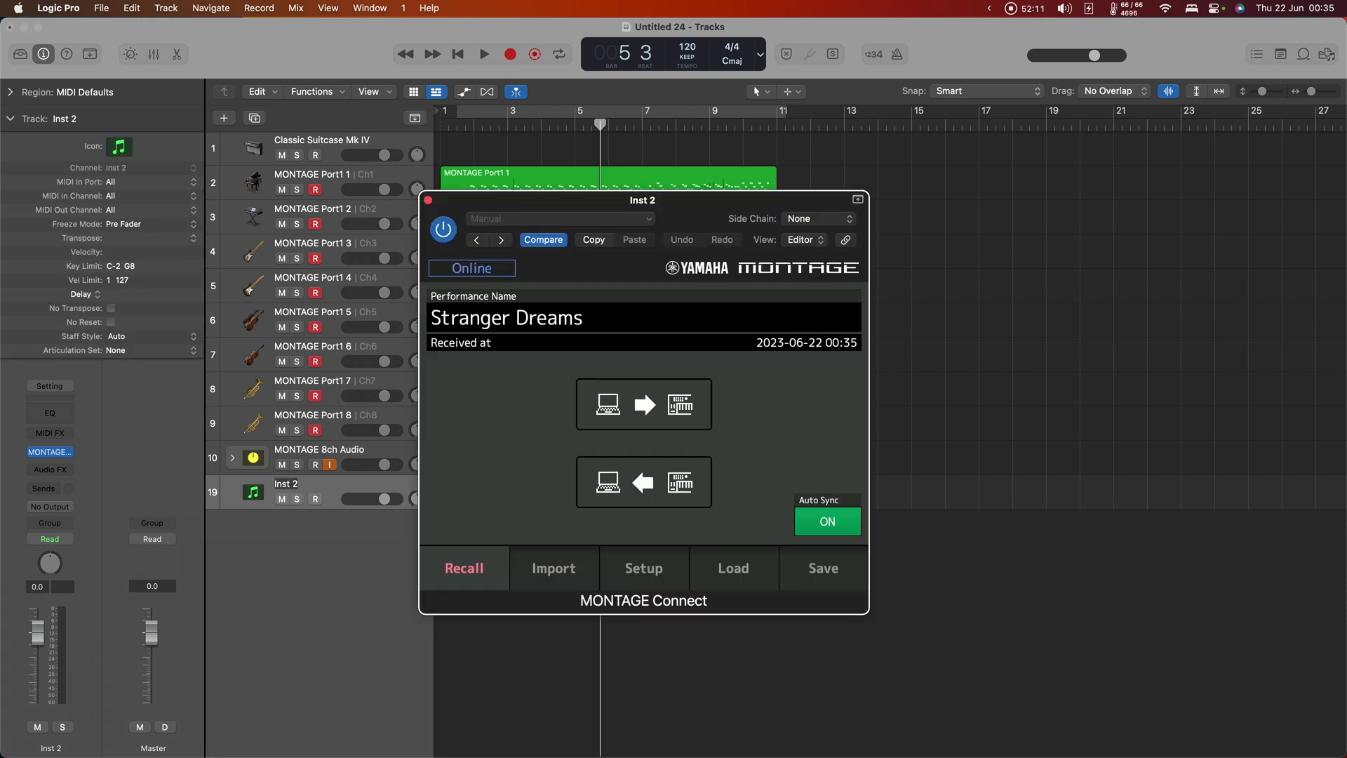
pyautogui.doubleClick(292, 486)
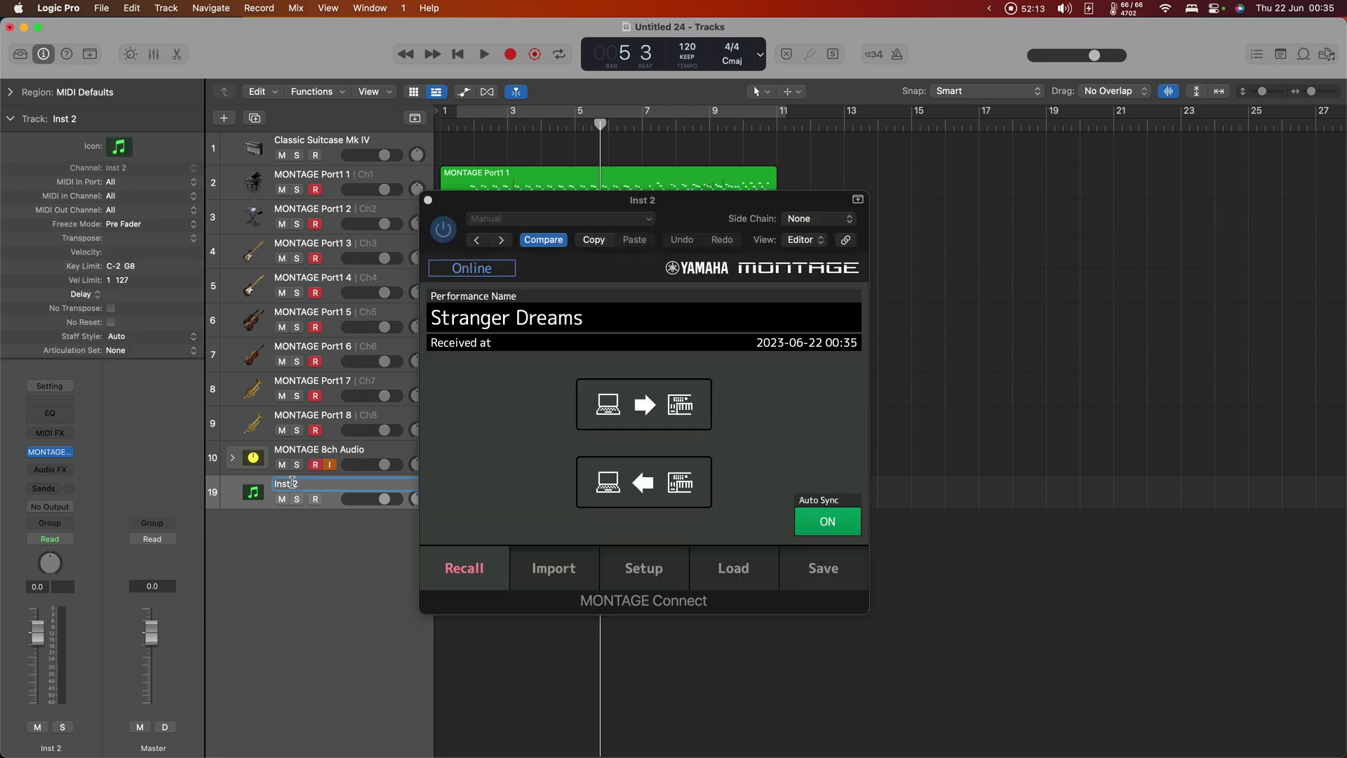
pyautogui.write('MONMT')
pyautogui.write('MO')
pyautogui.press('Return')
pyautogui.moveTo(687, 200); pyautogui.dragTo(1042, 177)
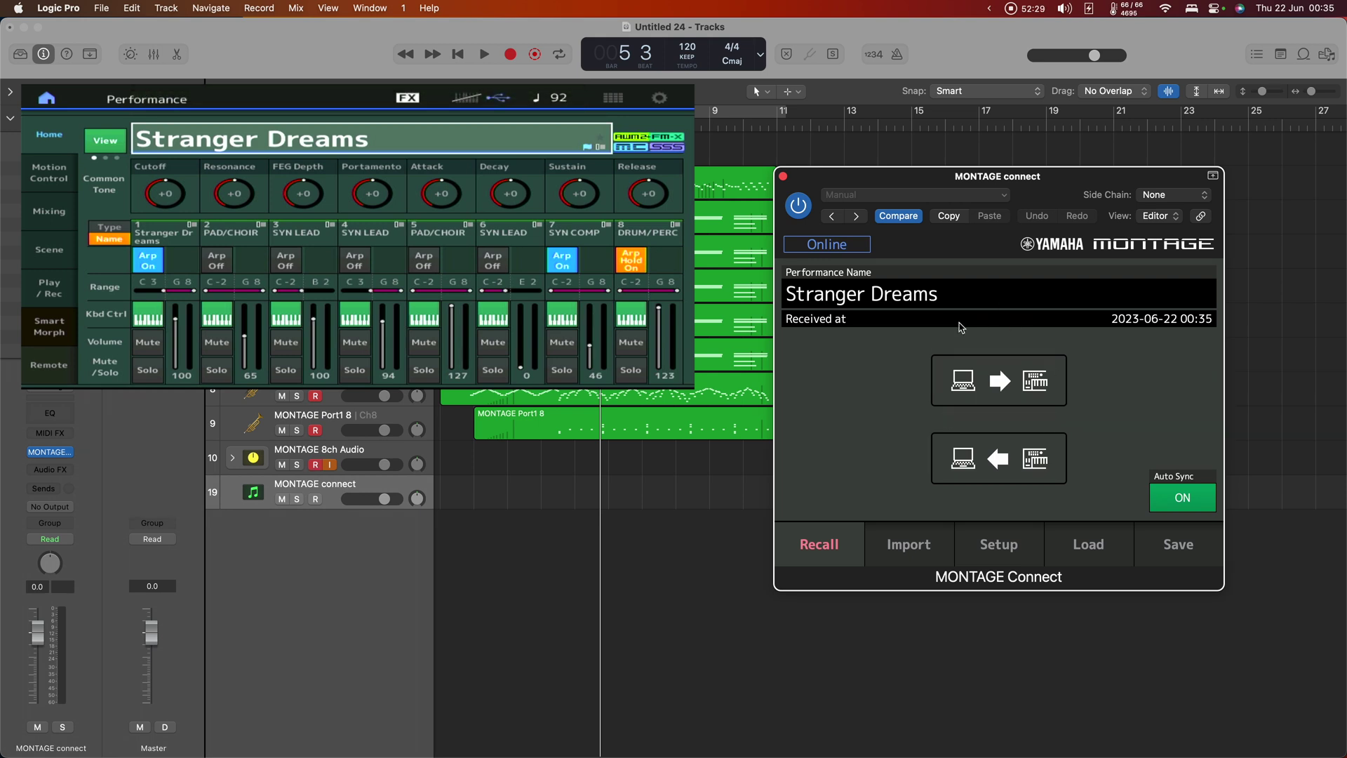
# Step: Switch Auto Sync from ON to OFF in the MONTAGE connect plug-in window
pyautogui.moveTo(986, 182); pyautogui.dragTo(1024, 175)
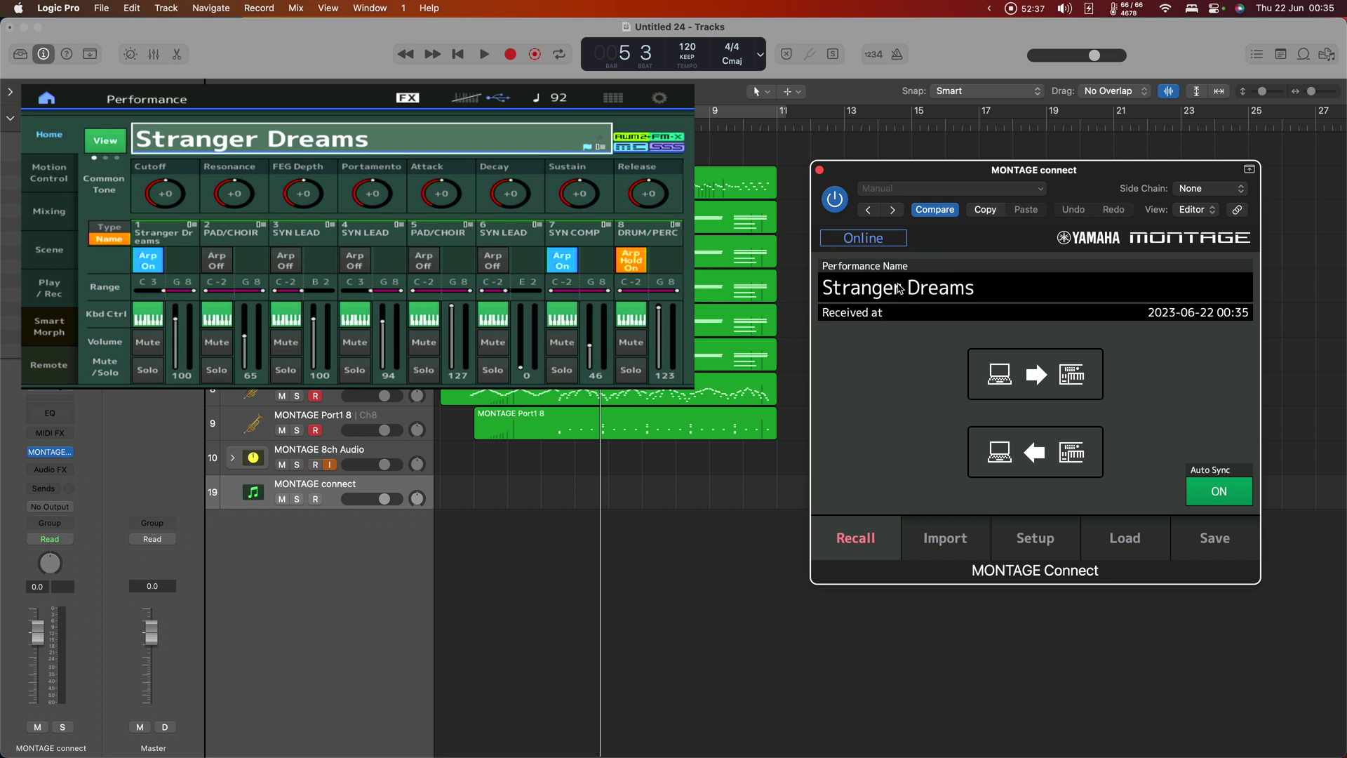
pyautogui.click(1216, 495)
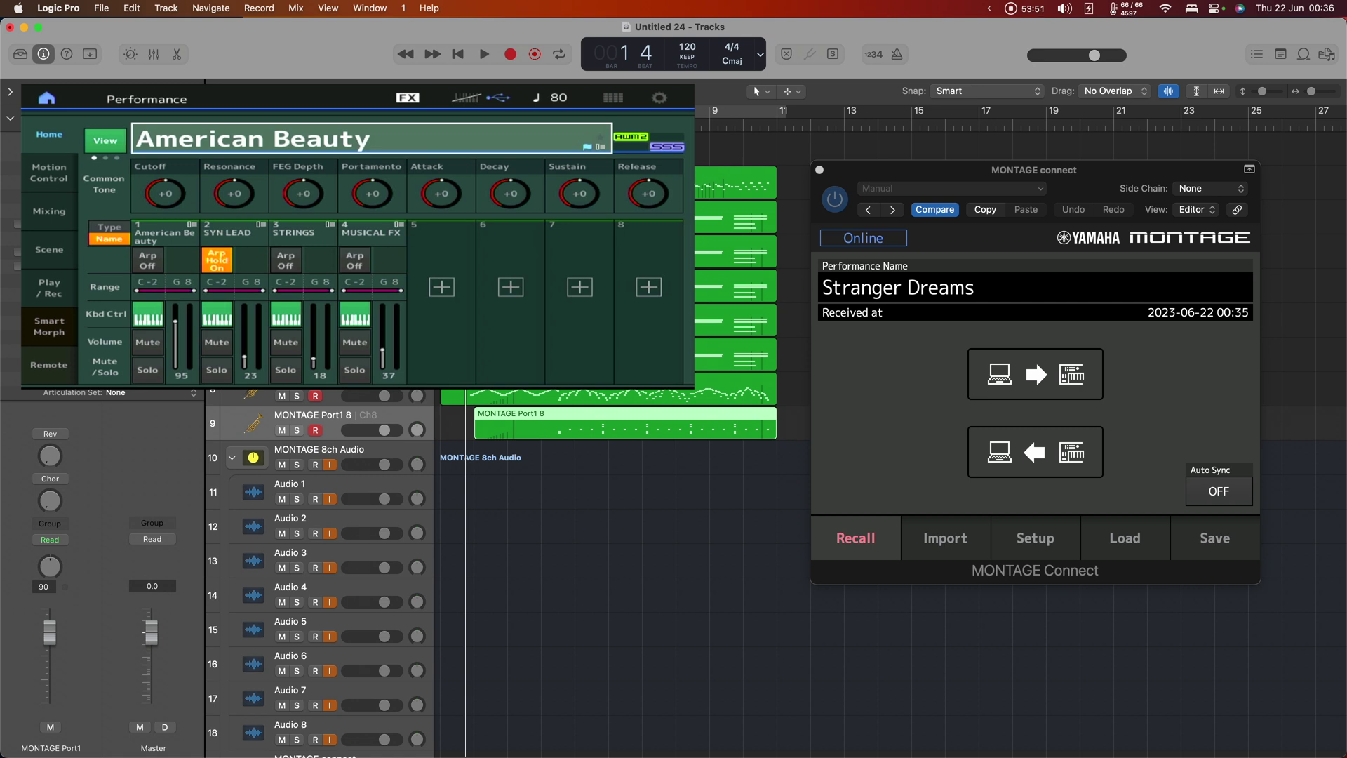
# Step: Play the project briefly, then send the stored Stranger Dreams performance to the MONTAGE keyboard
pyautogui.press('space')
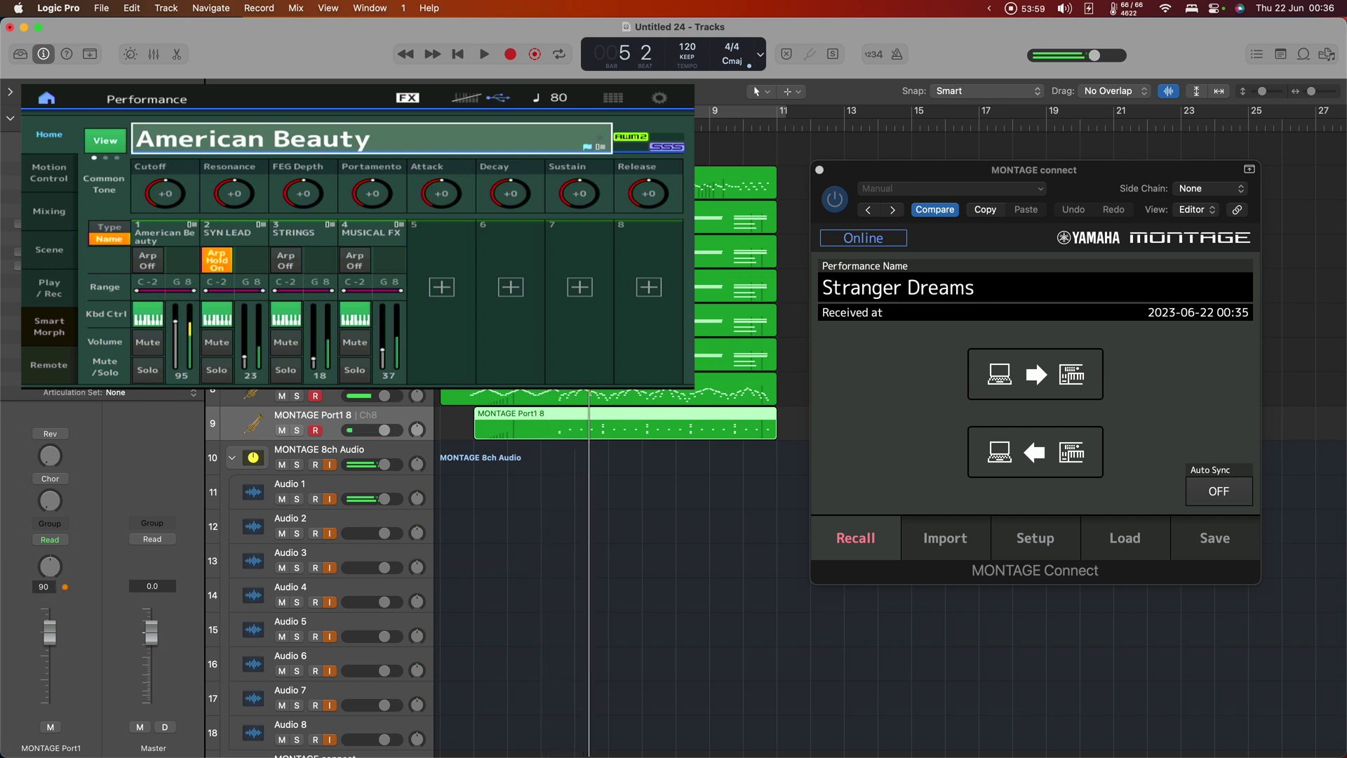
pyautogui.press('space')
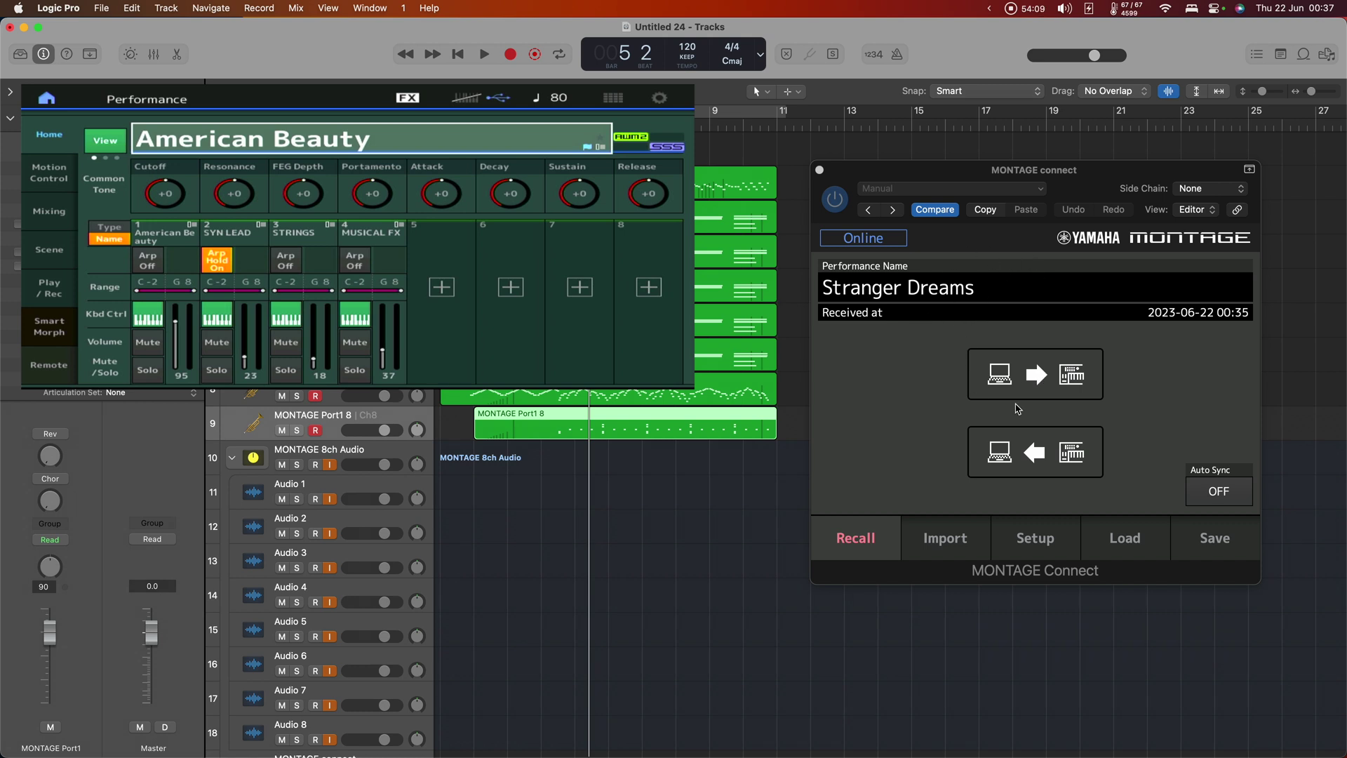
pyautogui.click(1036, 393)
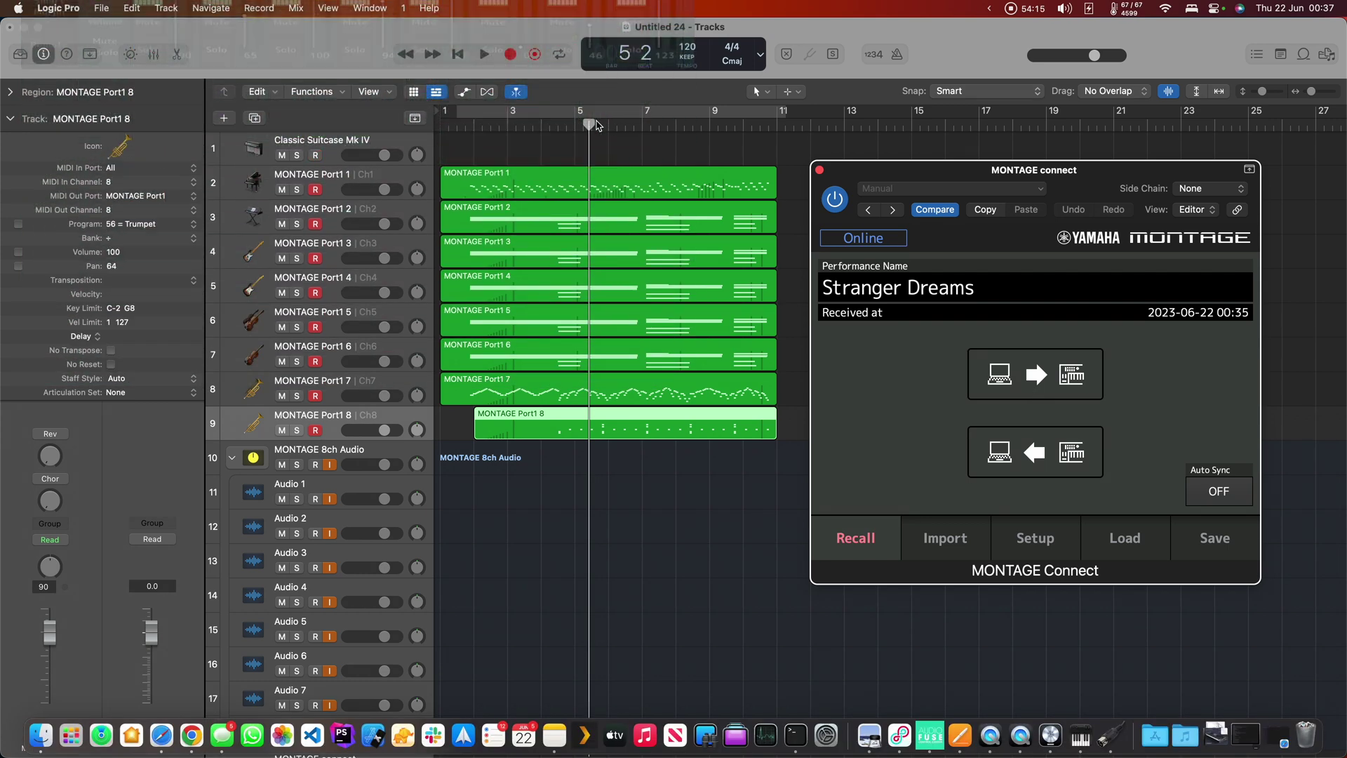
# Step: Play the project from near bar 1 and scroll the track list to view all MONTAGE tracks
pyautogui.moveTo(589, 153); pyautogui.dragTo(477, 153)
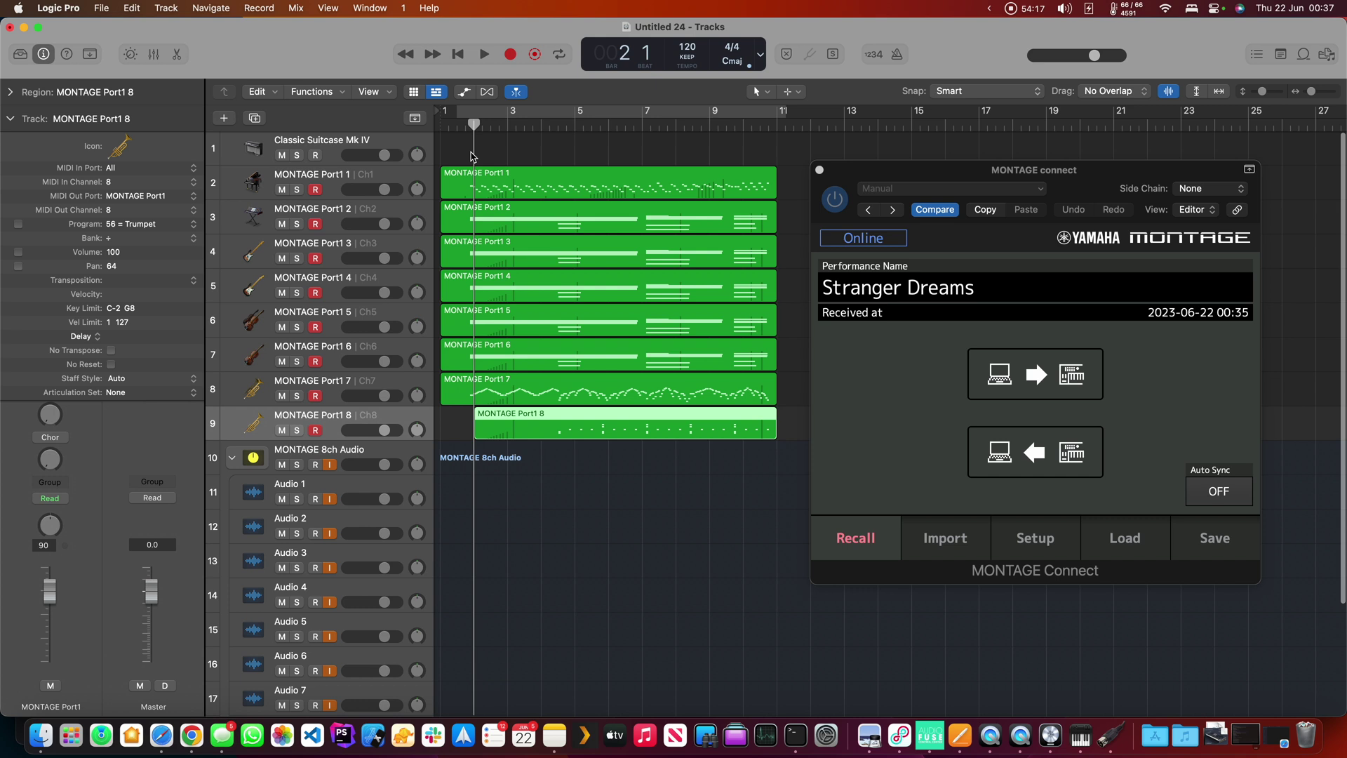
pyautogui.press('space')
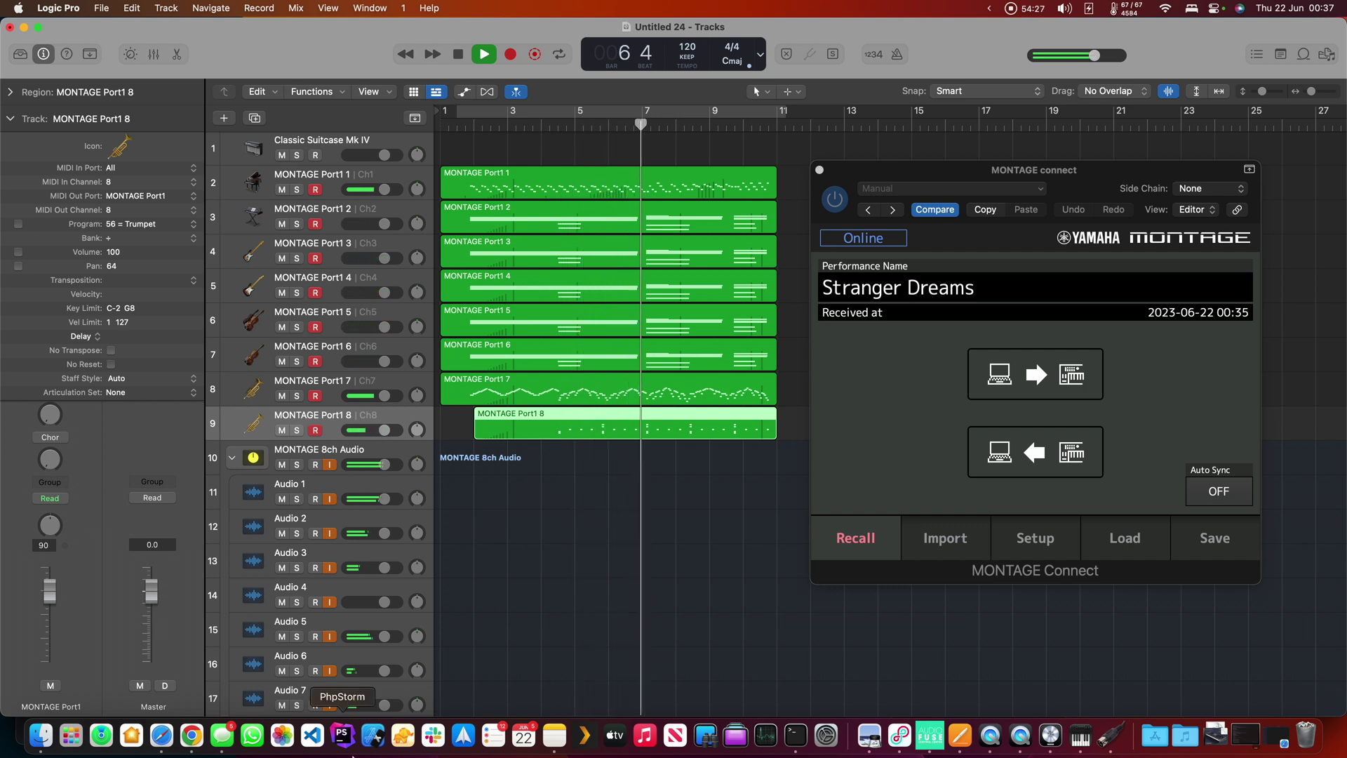
pyautogui.scroll(-4, 357, 510)
pyautogui.scroll(1, 365, 494)
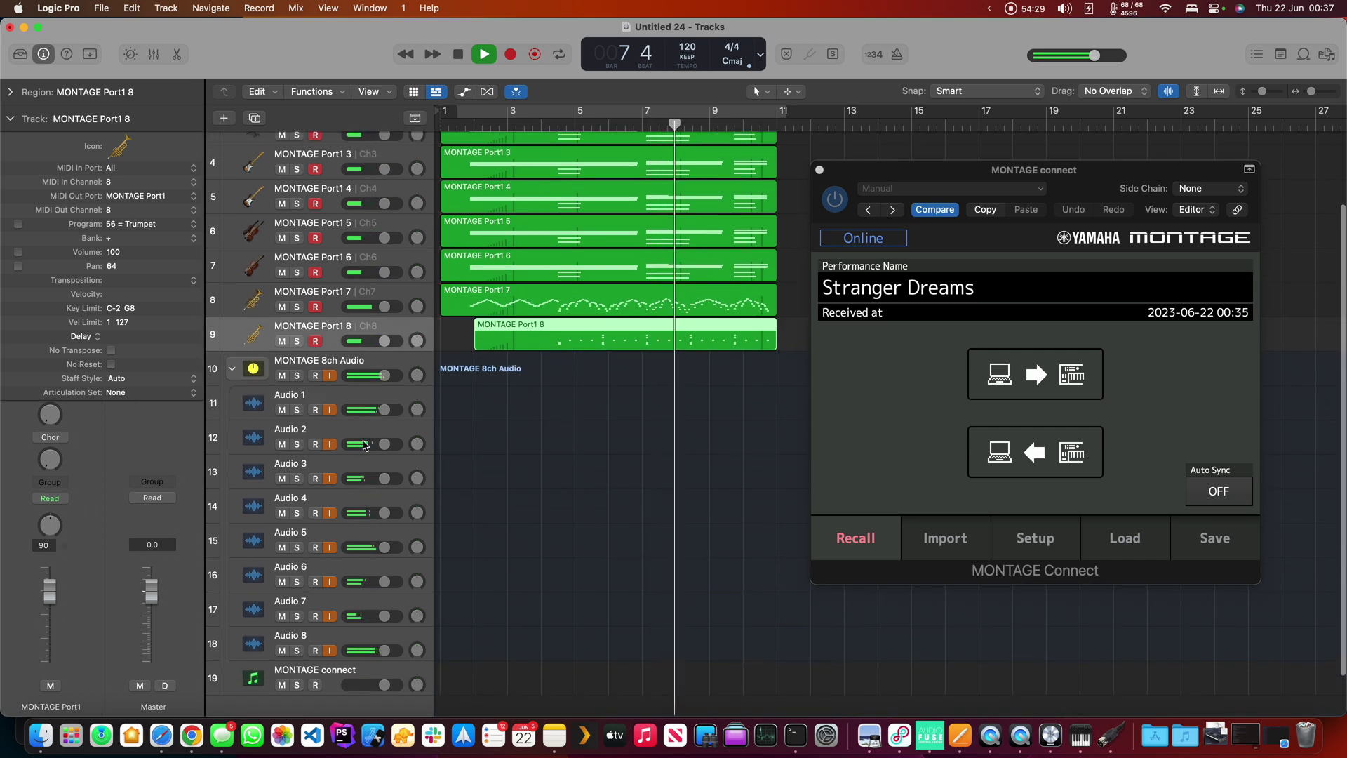
pyautogui.scroll(2, 445, 457)
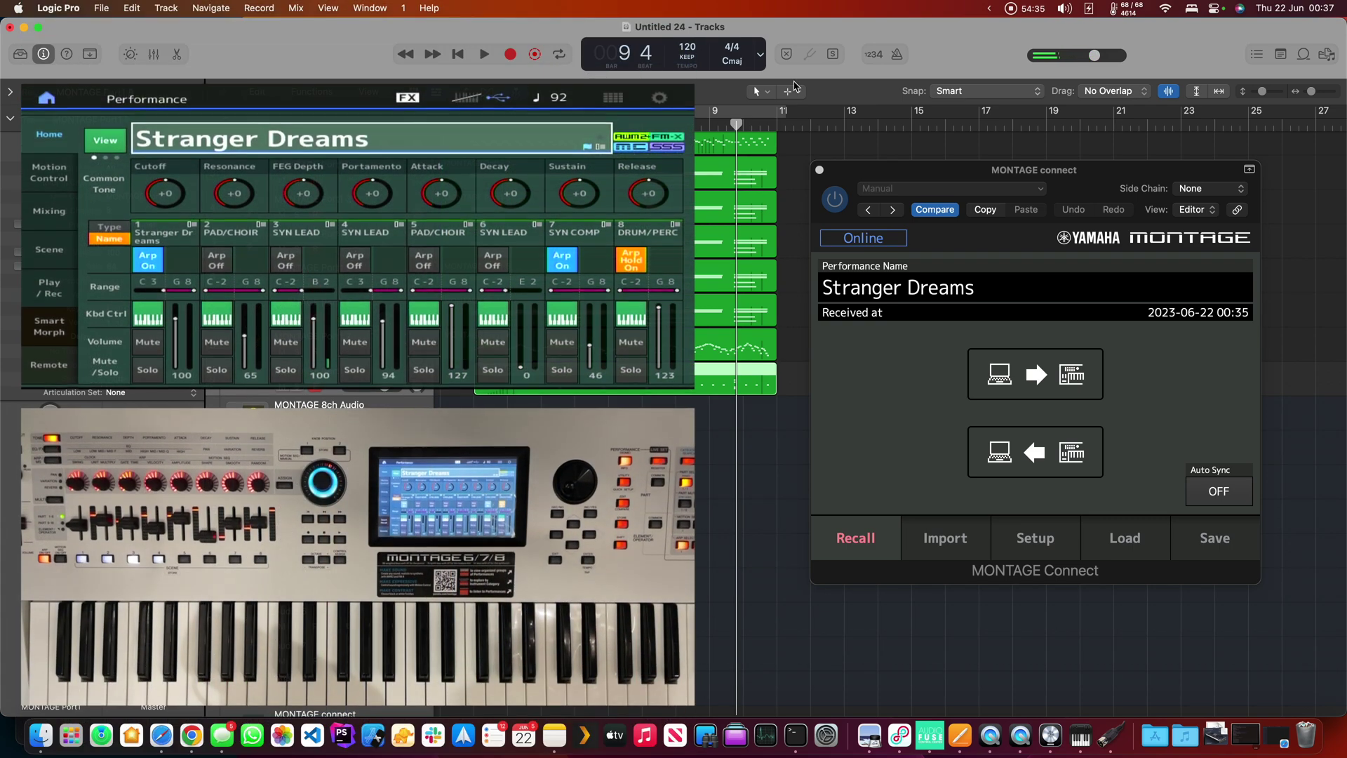
# Step: Stop playback with cycle mode toggled on and back off, and bring the MONTAGE connect window forward
pyautogui.press('c')
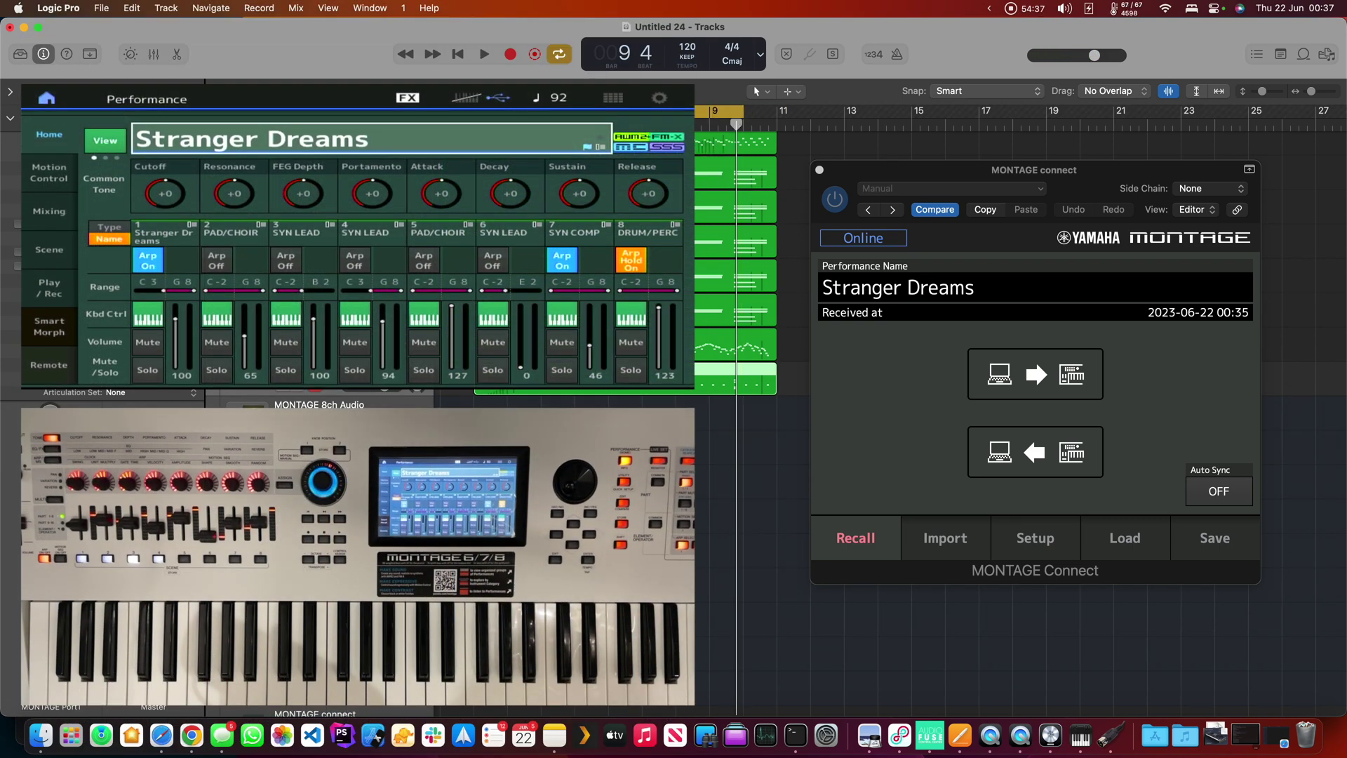
pyautogui.press('space')
pyautogui.press('c')
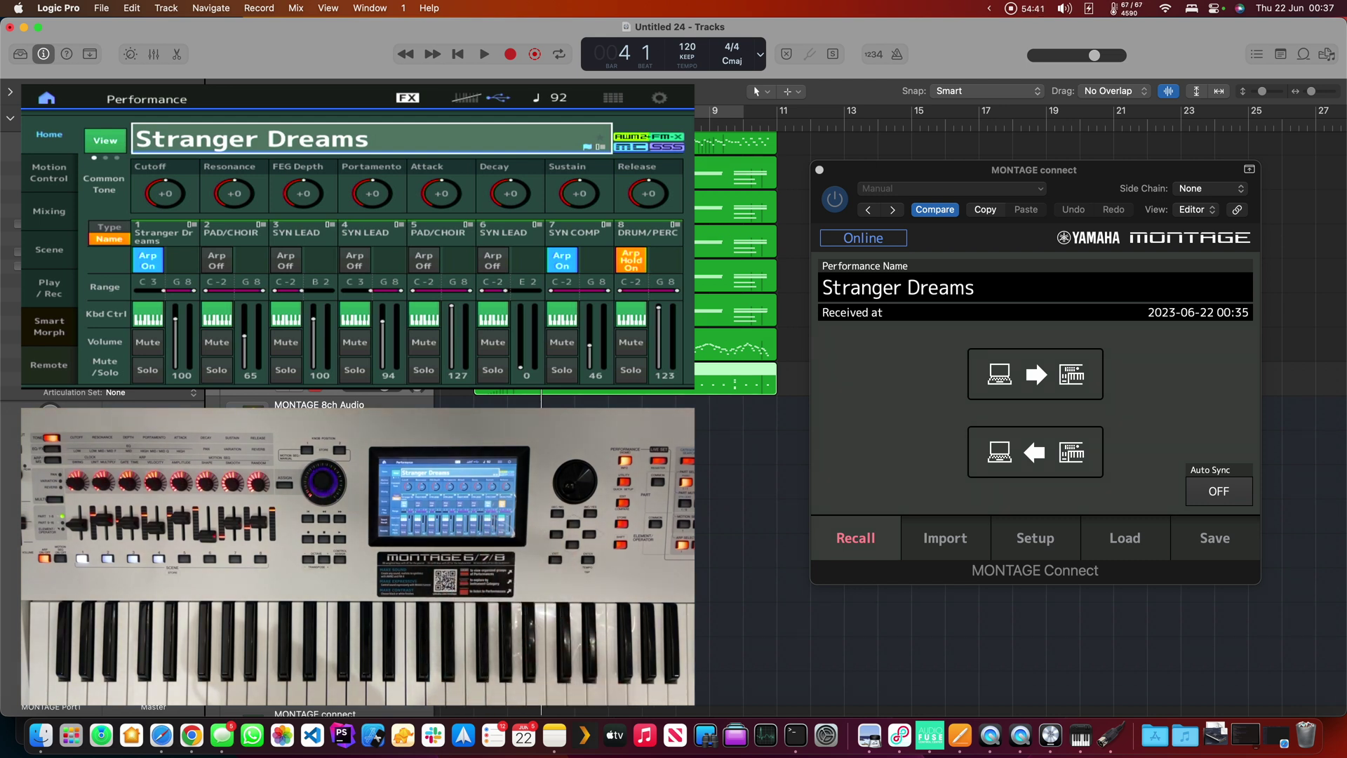
pyautogui.click(998, 482)
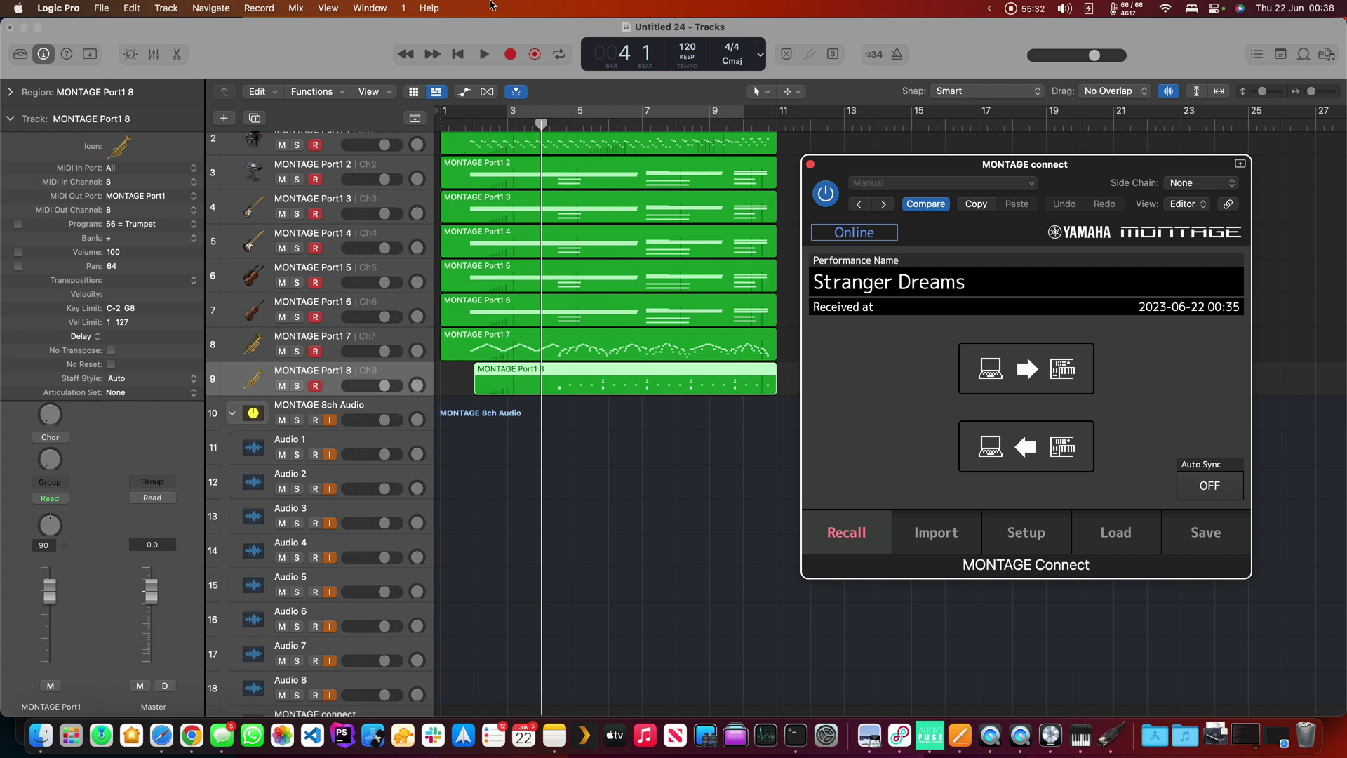
# Step: Resend the Stranger Dreams performance to the keyboard, playing the project before and after
pyautogui.click(484, 54)
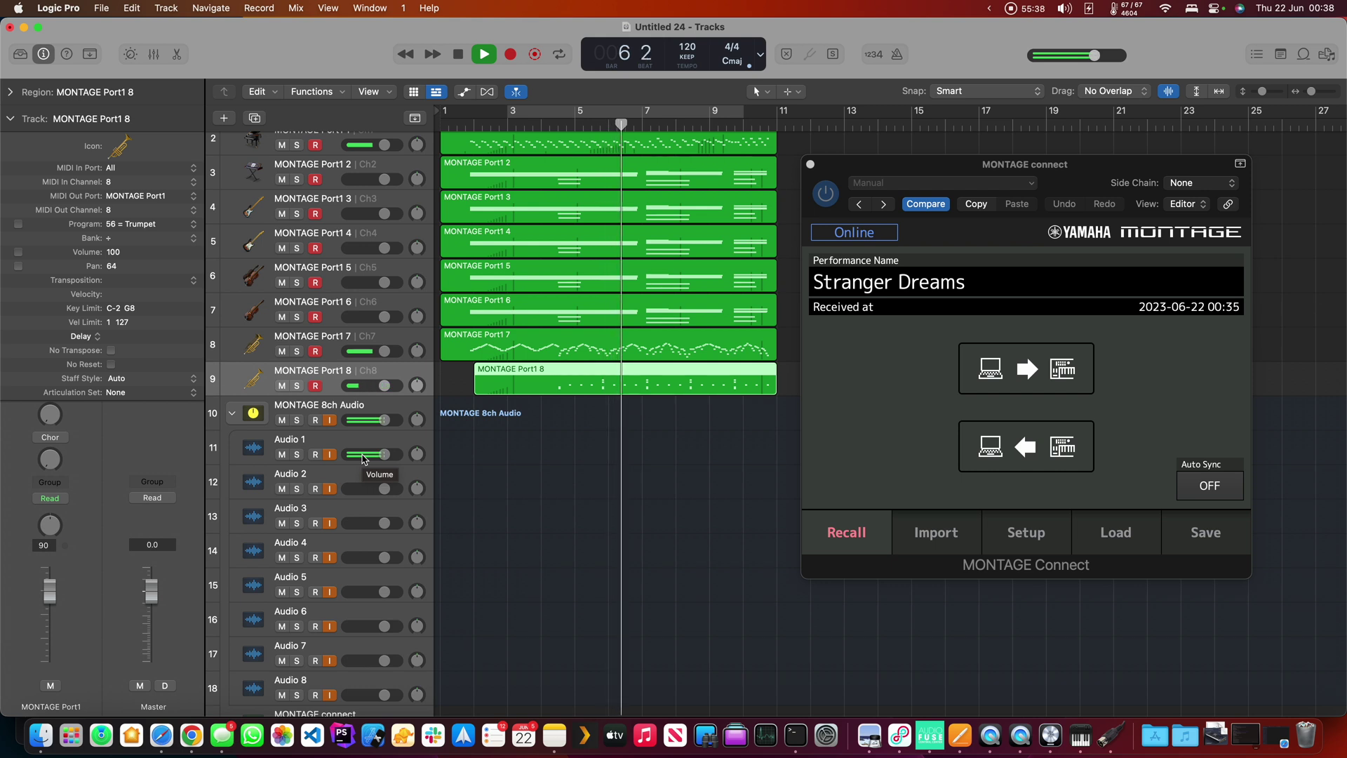
pyautogui.press('space')
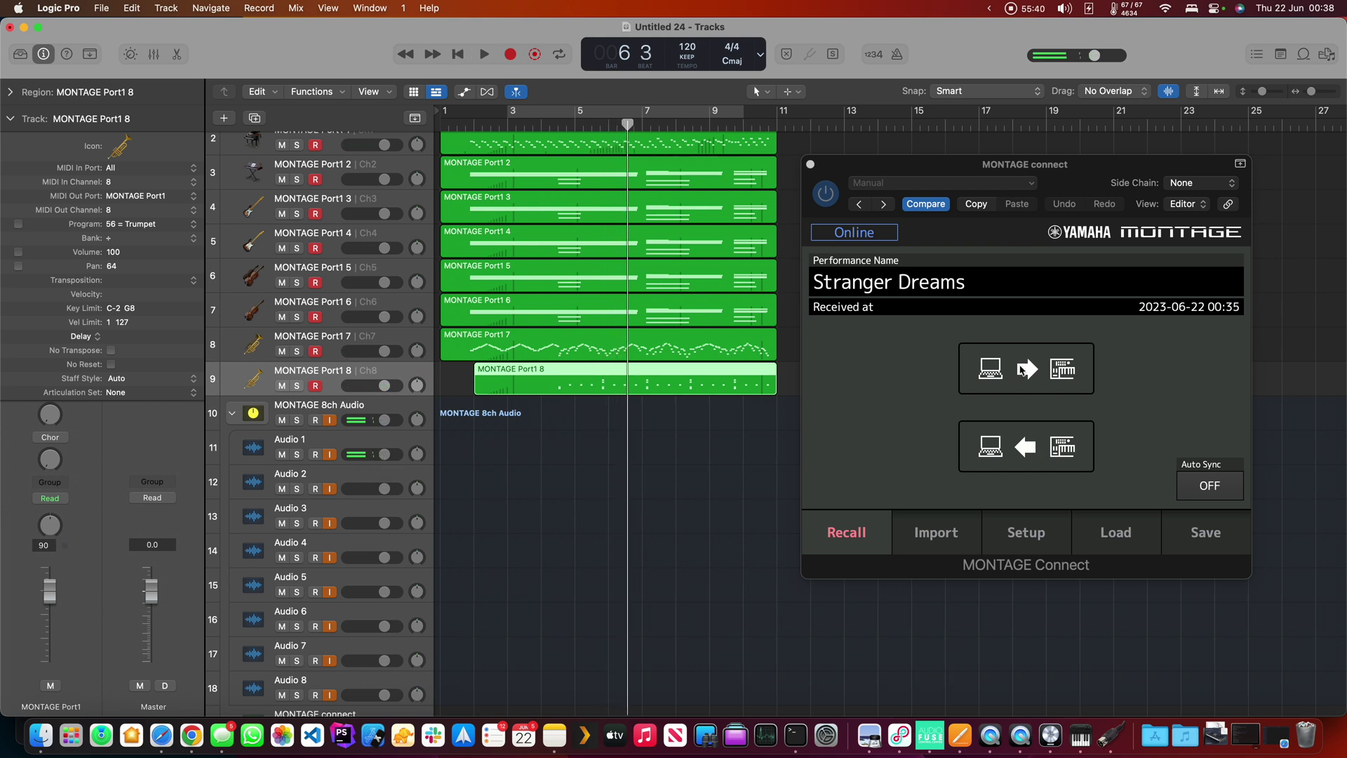
pyautogui.click(1034, 380)
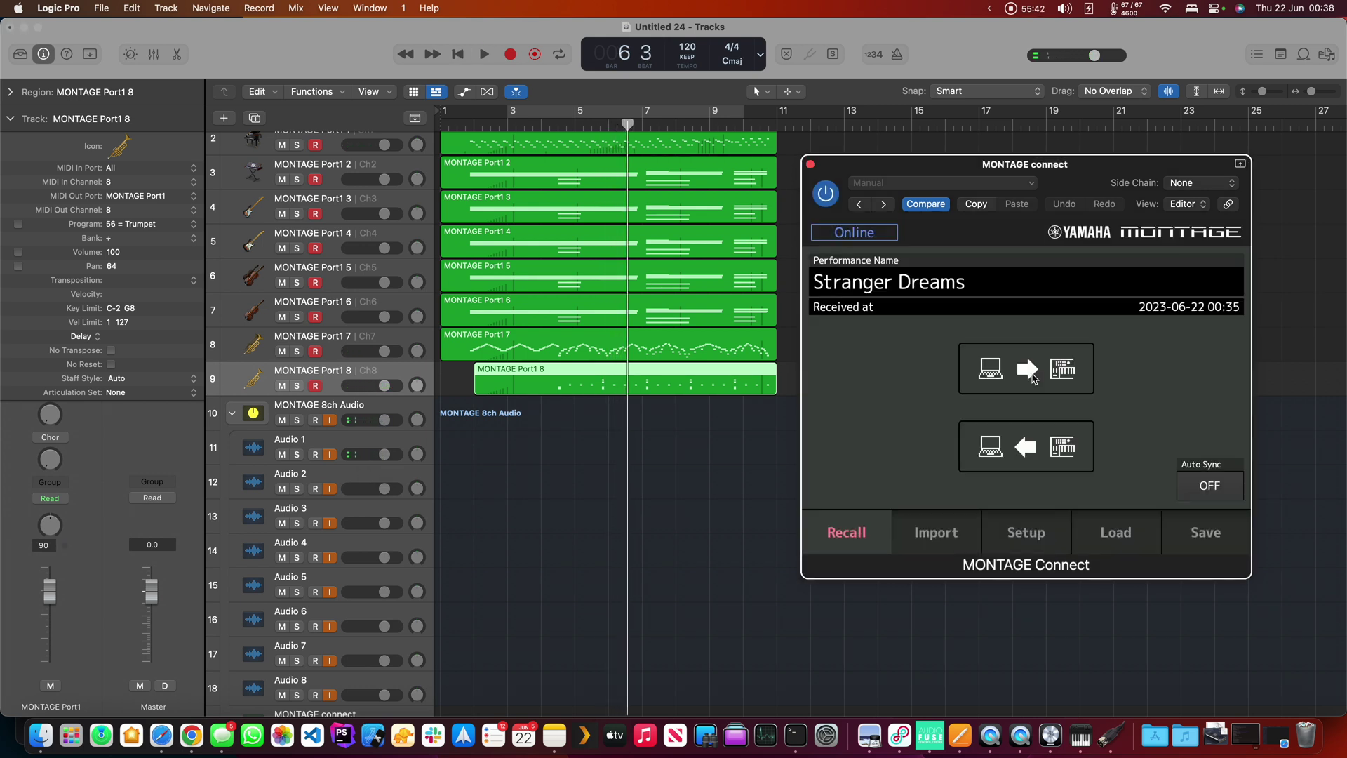
pyautogui.press('space')
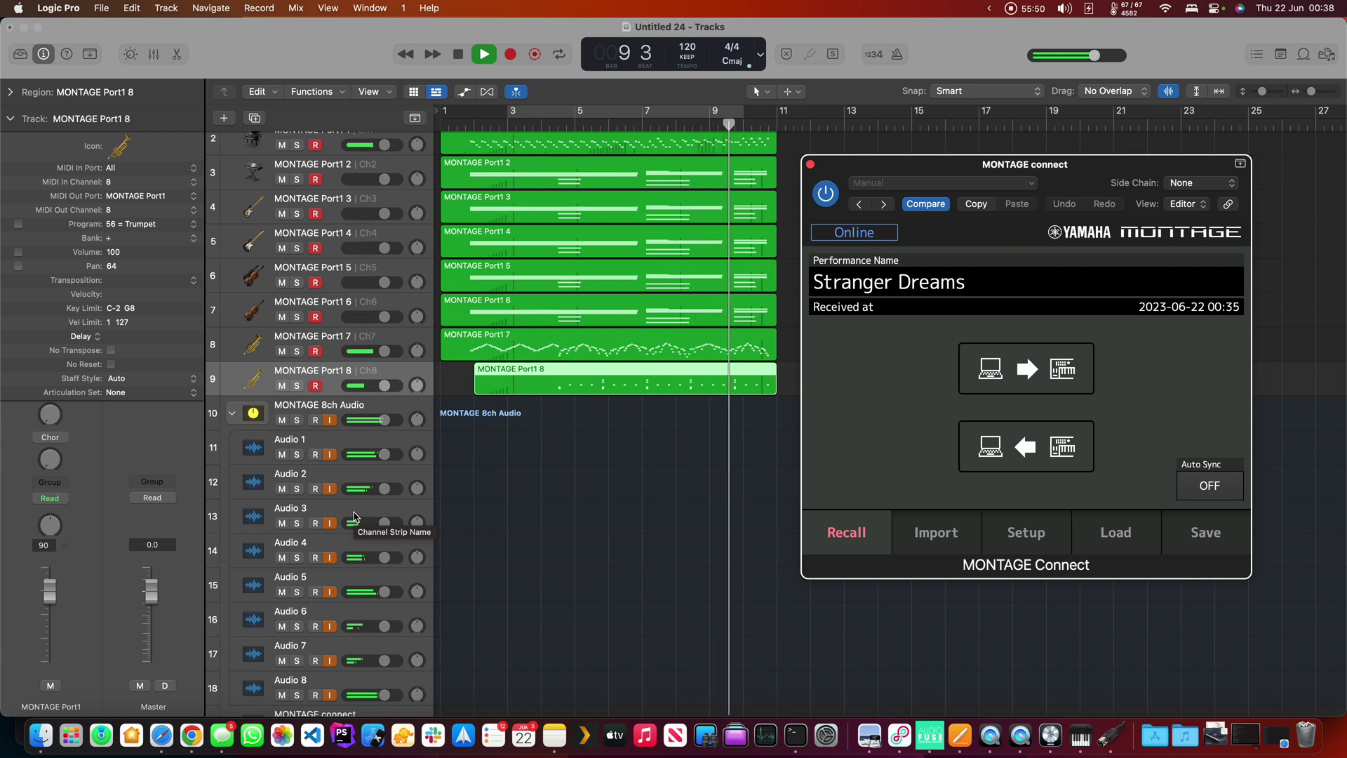
pyautogui.press('space')
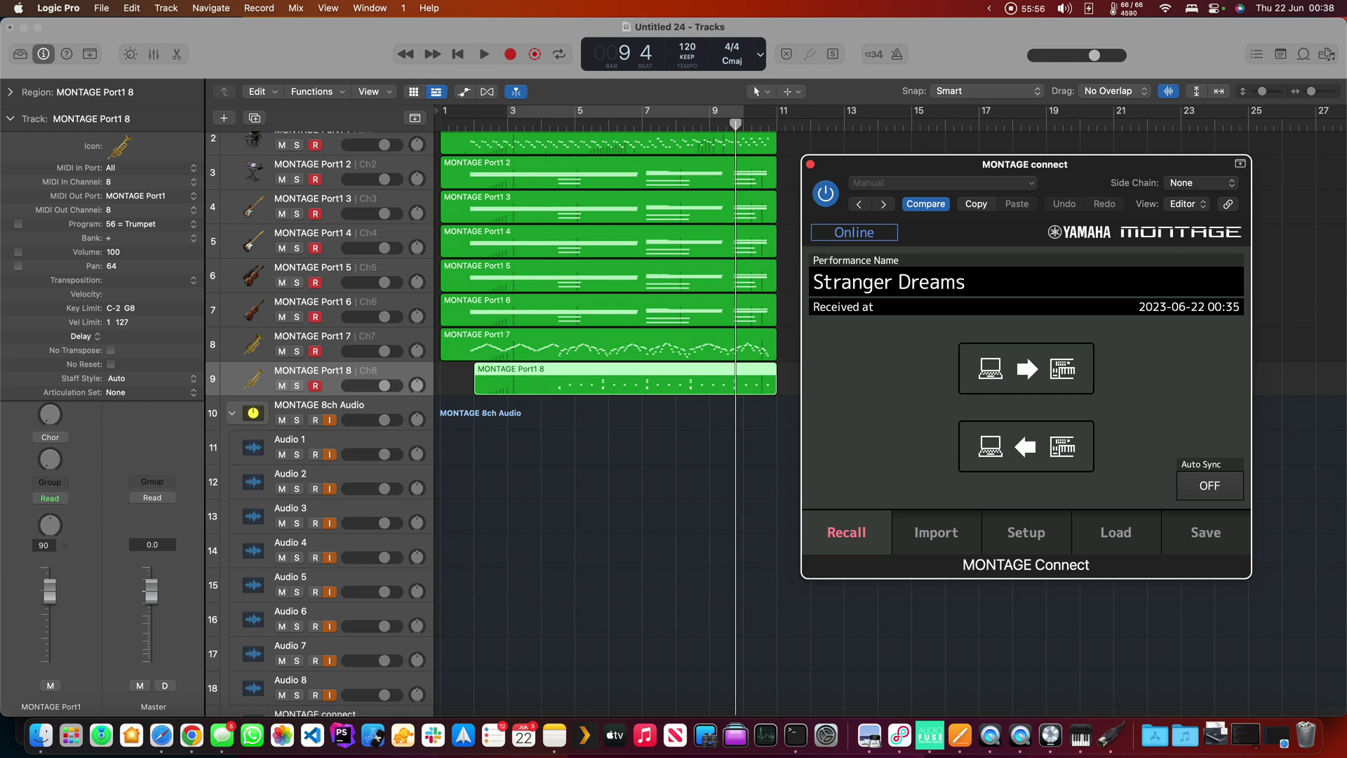
# Step: Save the project under the name 'Demo'
pyautogui.click(346, 42)
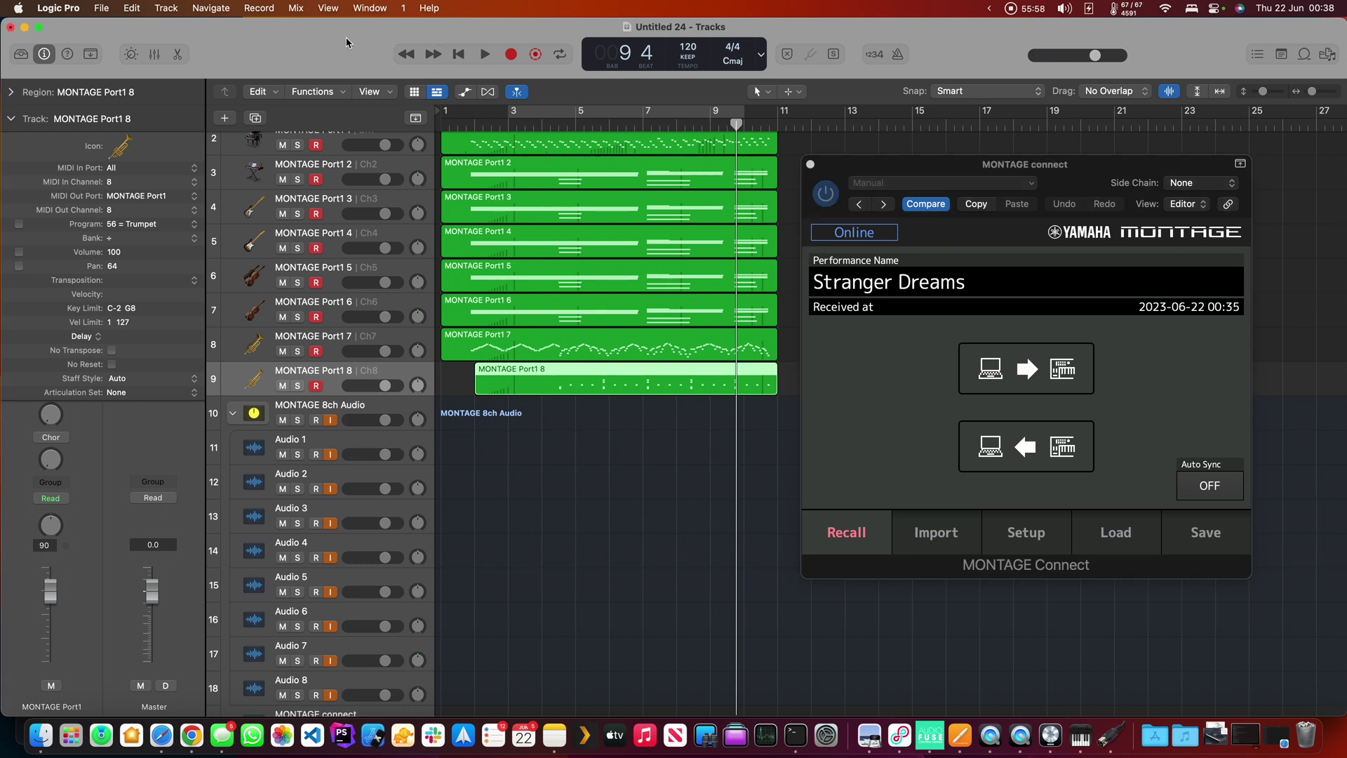
pyautogui.press('super+s')
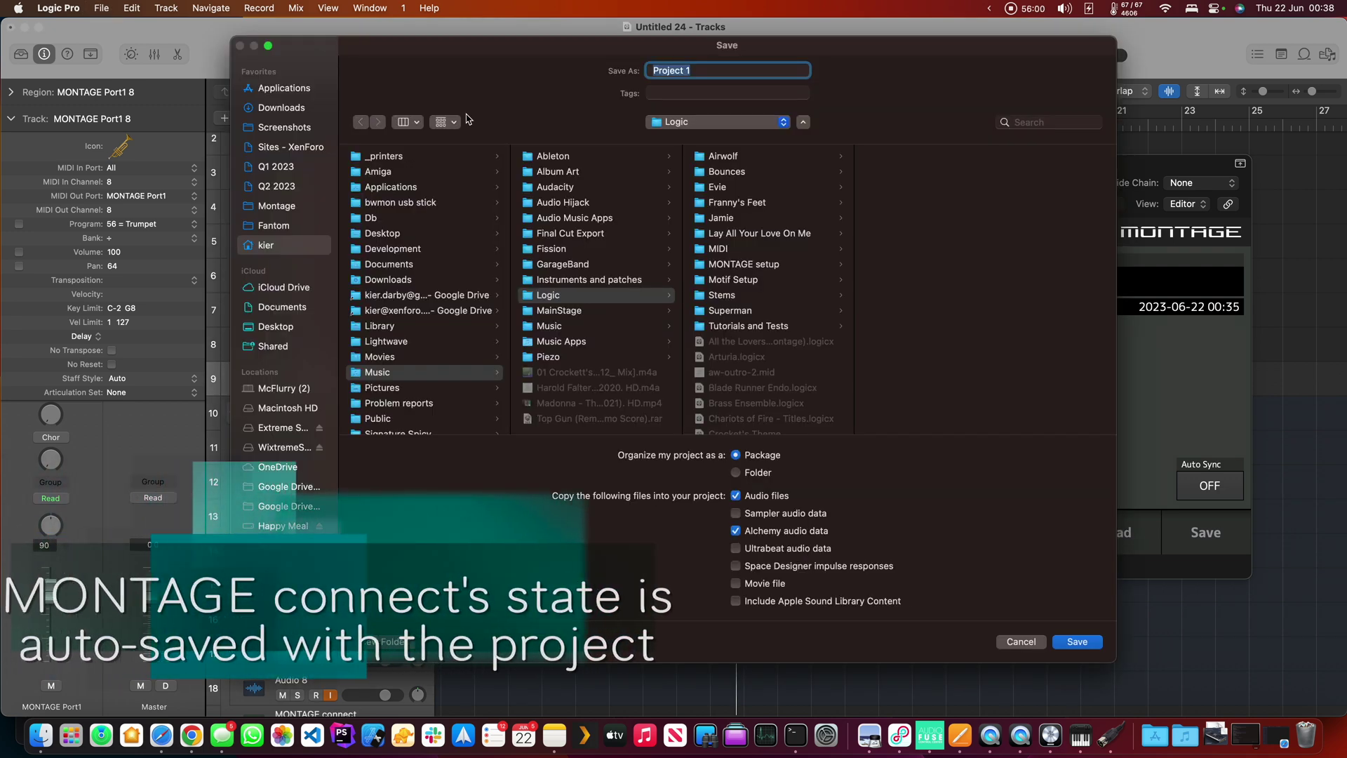
pyautogui.write('Demo 2')
pyautogui.press('Return')
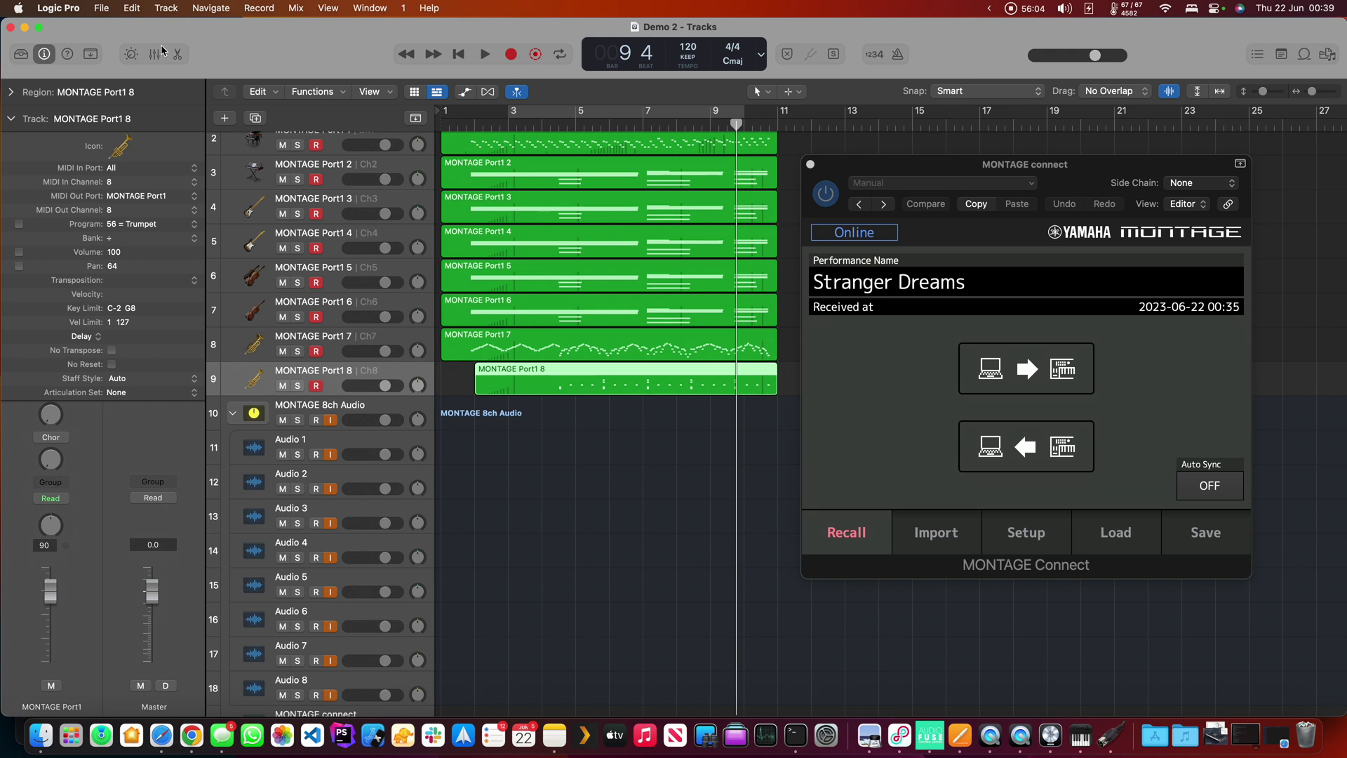
# Step: Turn Auto Sync on, then open the recent LAYL demo project, saving Demo 2 as it closes
pyautogui.click(1221, 484)
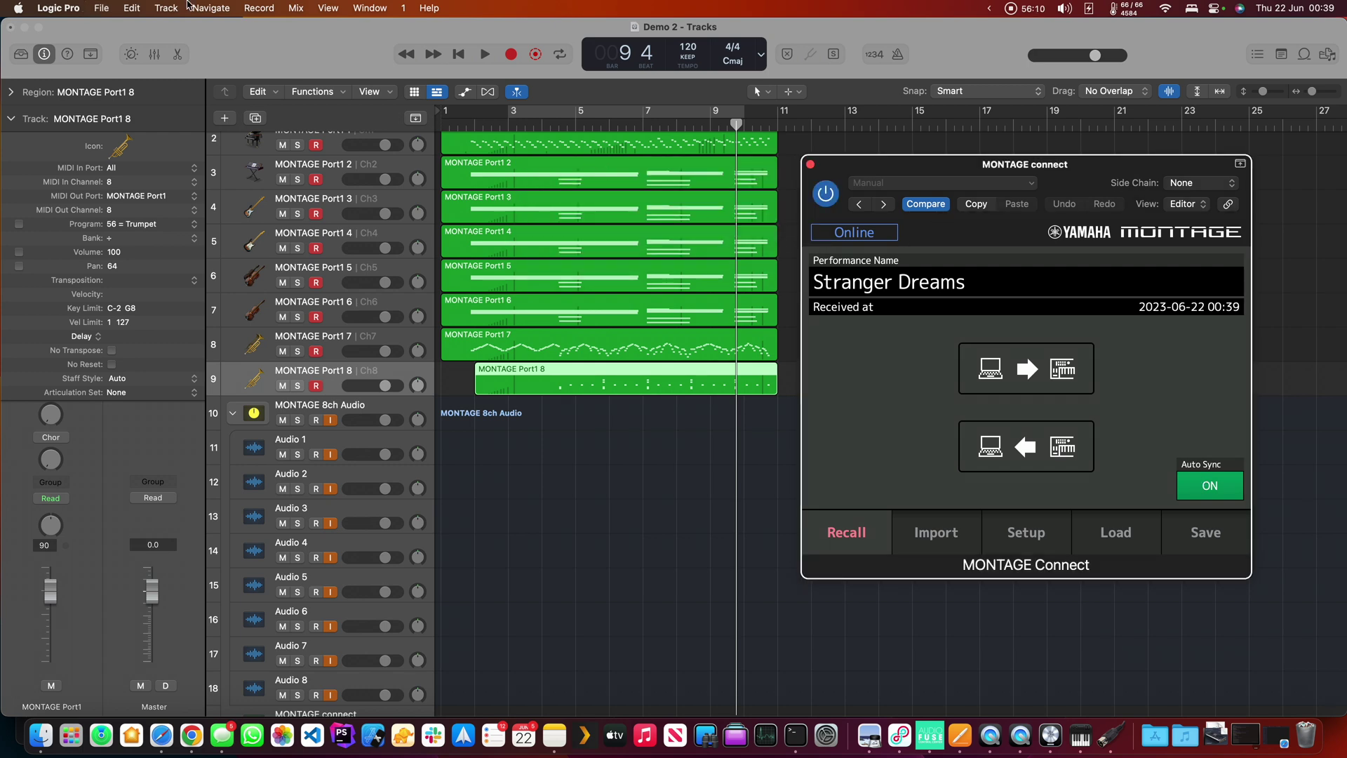
pyautogui.click(101, 7)
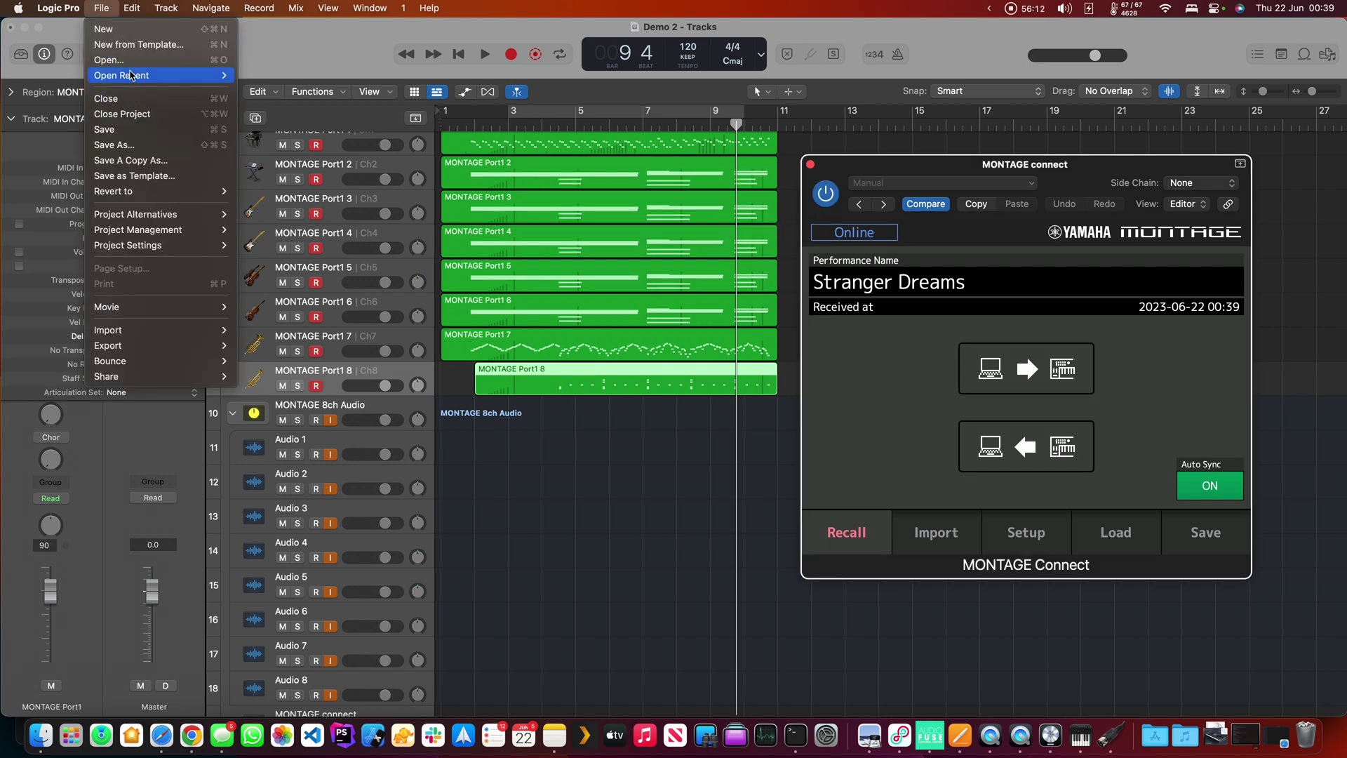
pyautogui.moveTo(157, 75)
pyautogui.click(281, 106)
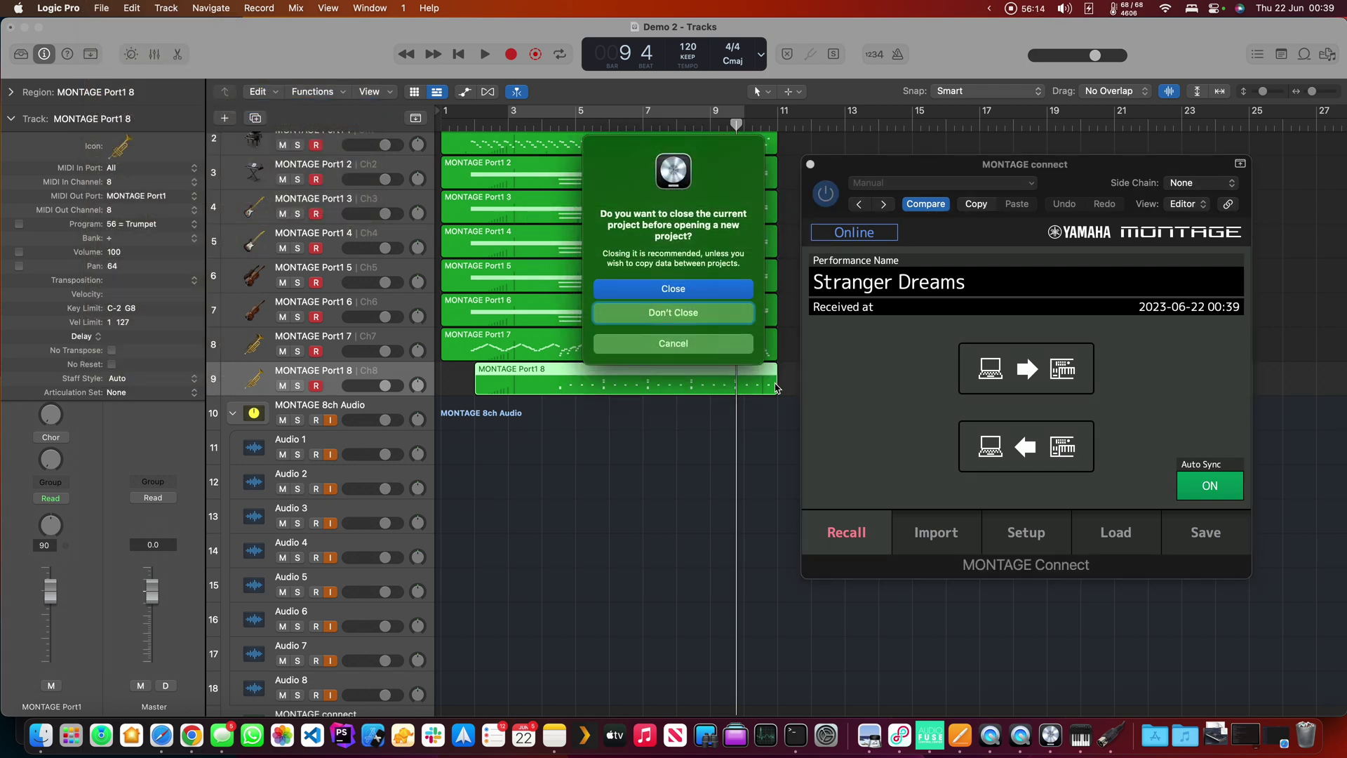
pyautogui.click(670, 295)
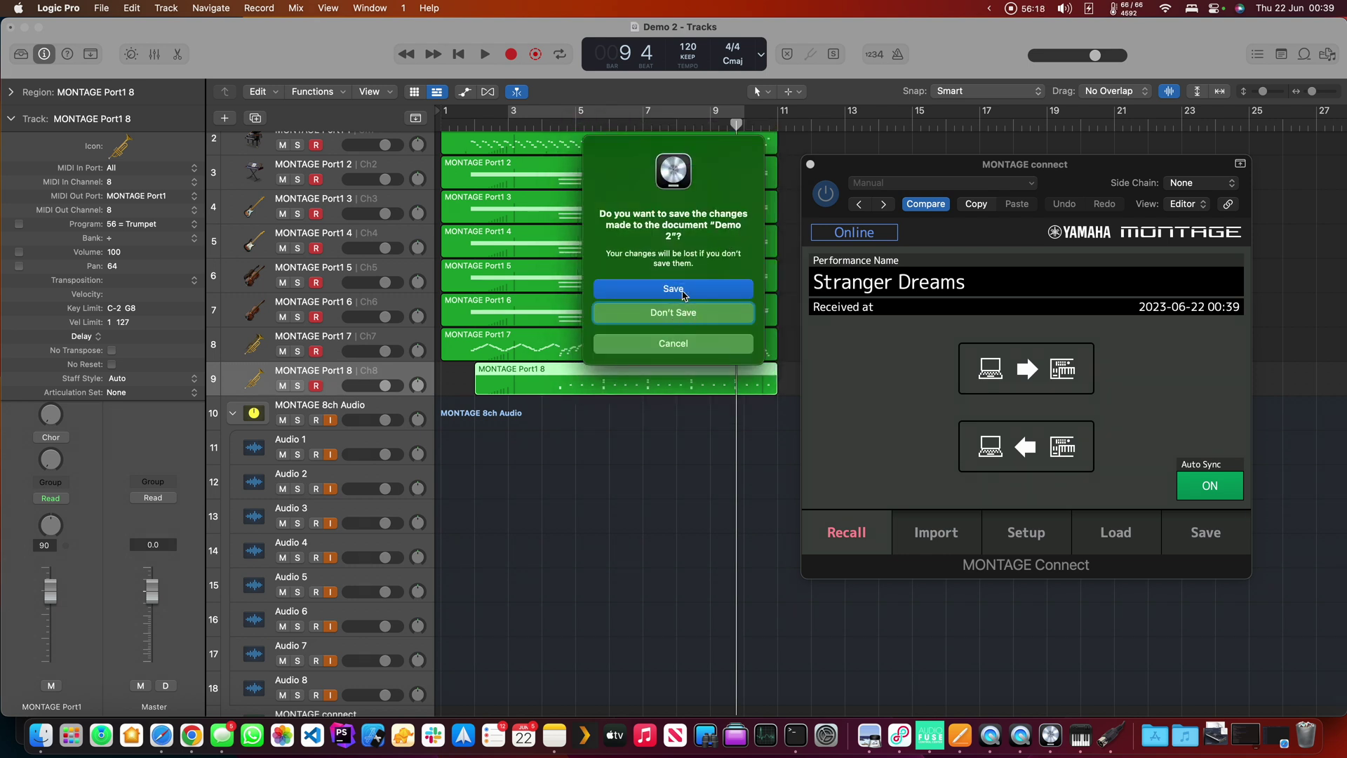
pyautogui.click(677, 291)
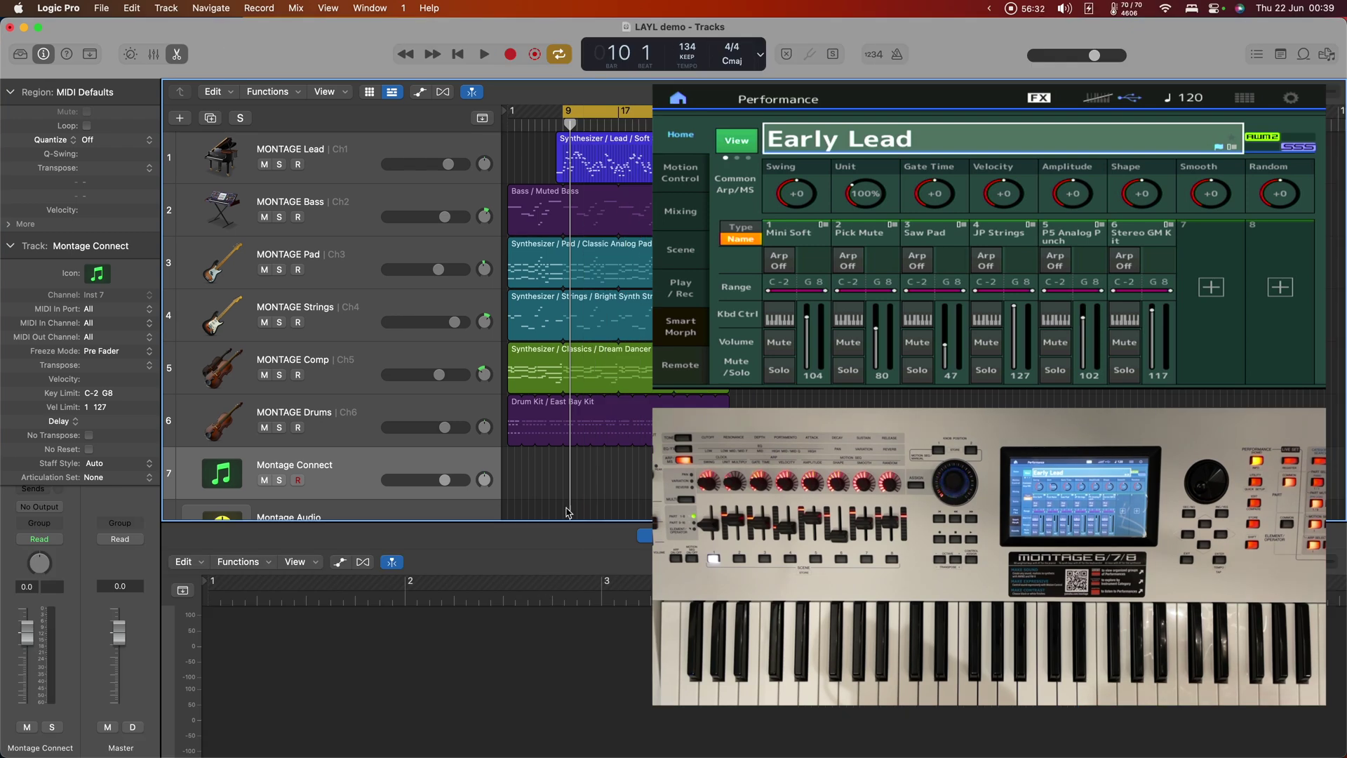
# Step: Hide the editor, lower master volume to -14.6, and play the LAYL demo from bar 9 to bar 17
pyautogui.click(176, 54)
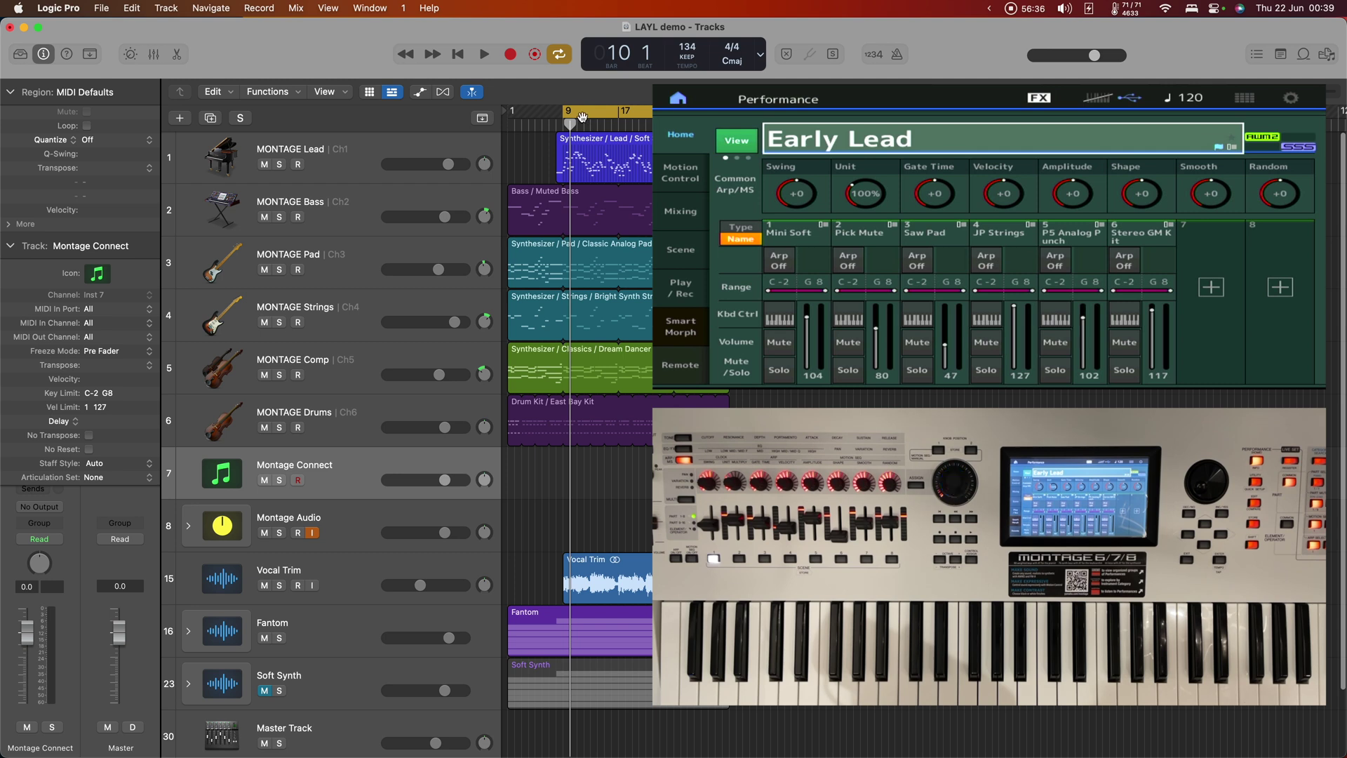
pyautogui.moveTo(570, 124); pyautogui.dragTo(563, 123)
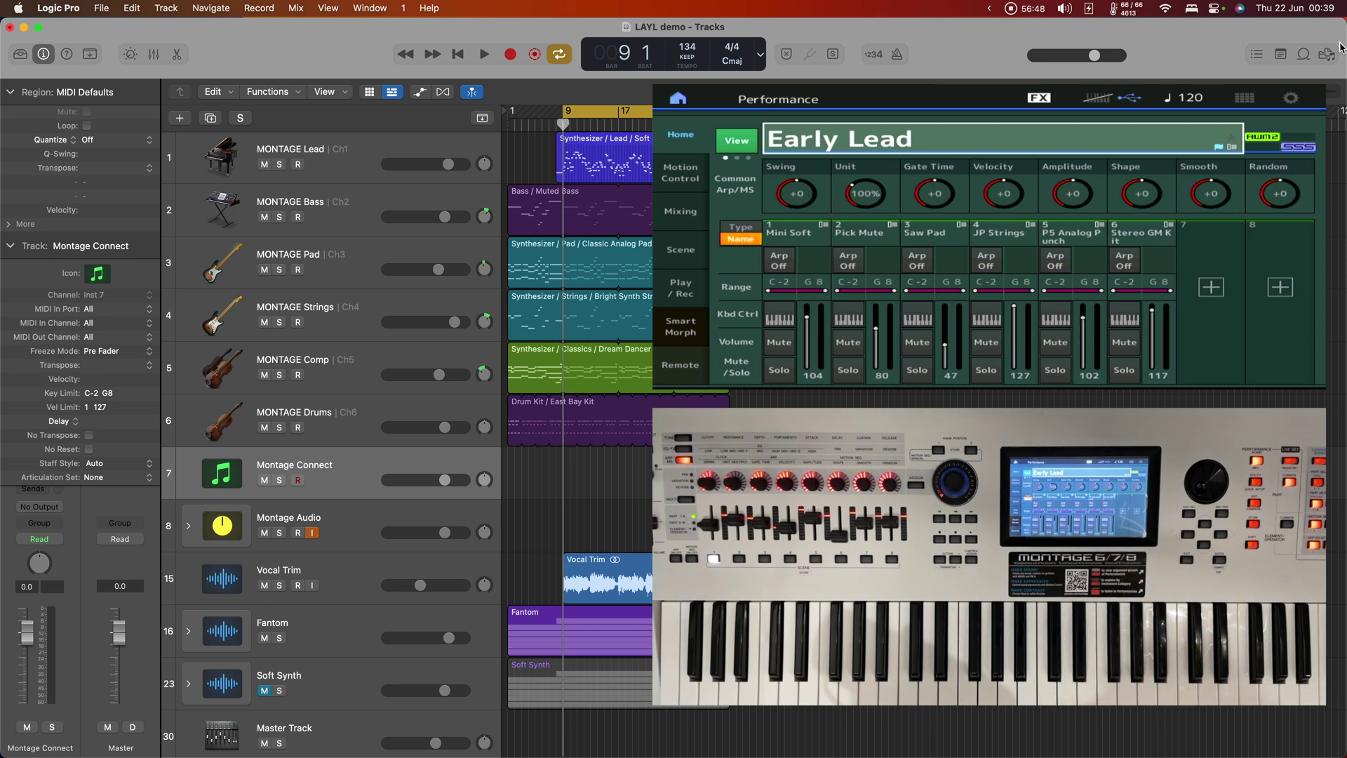
pyautogui.moveTo(1094, 56); pyautogui.dragTo(1060, 55)
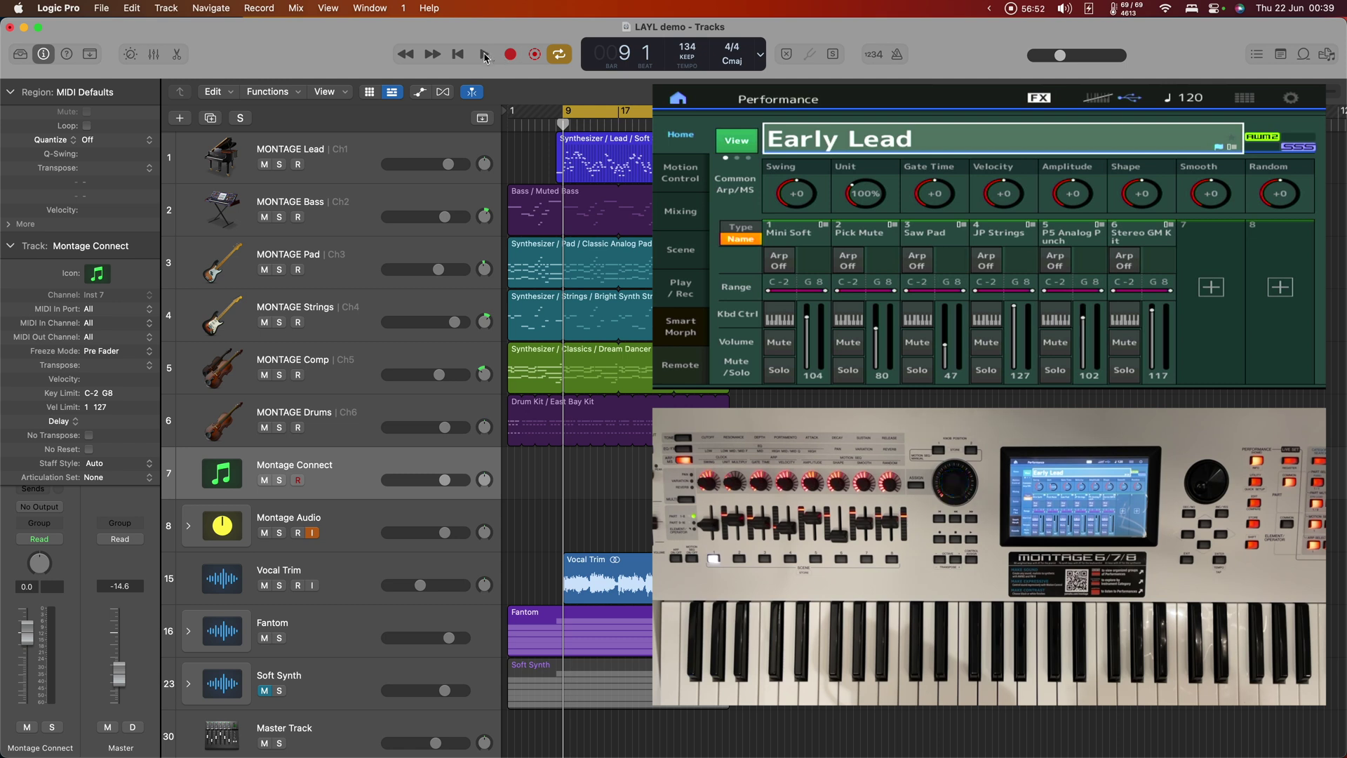
pyautogui.click(485, 58)
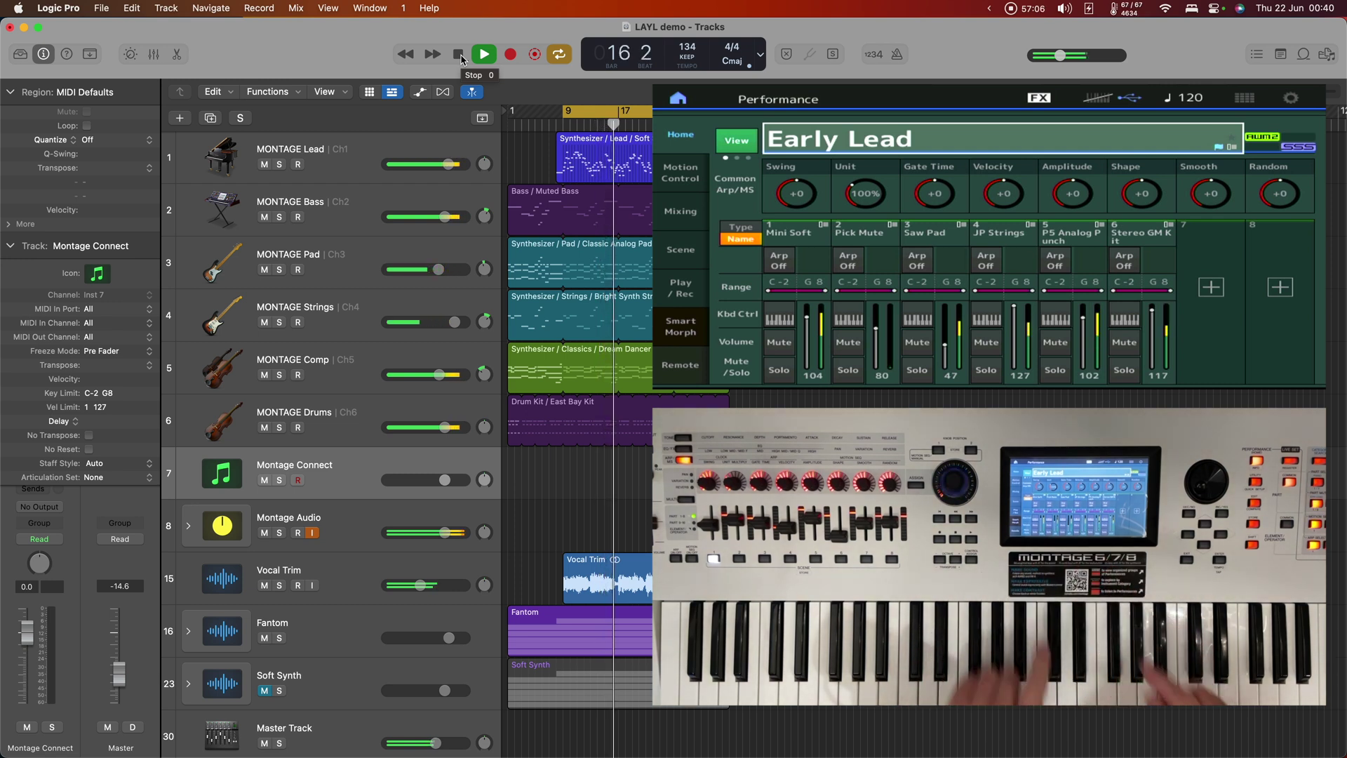
pyautogui.click(460, 57)
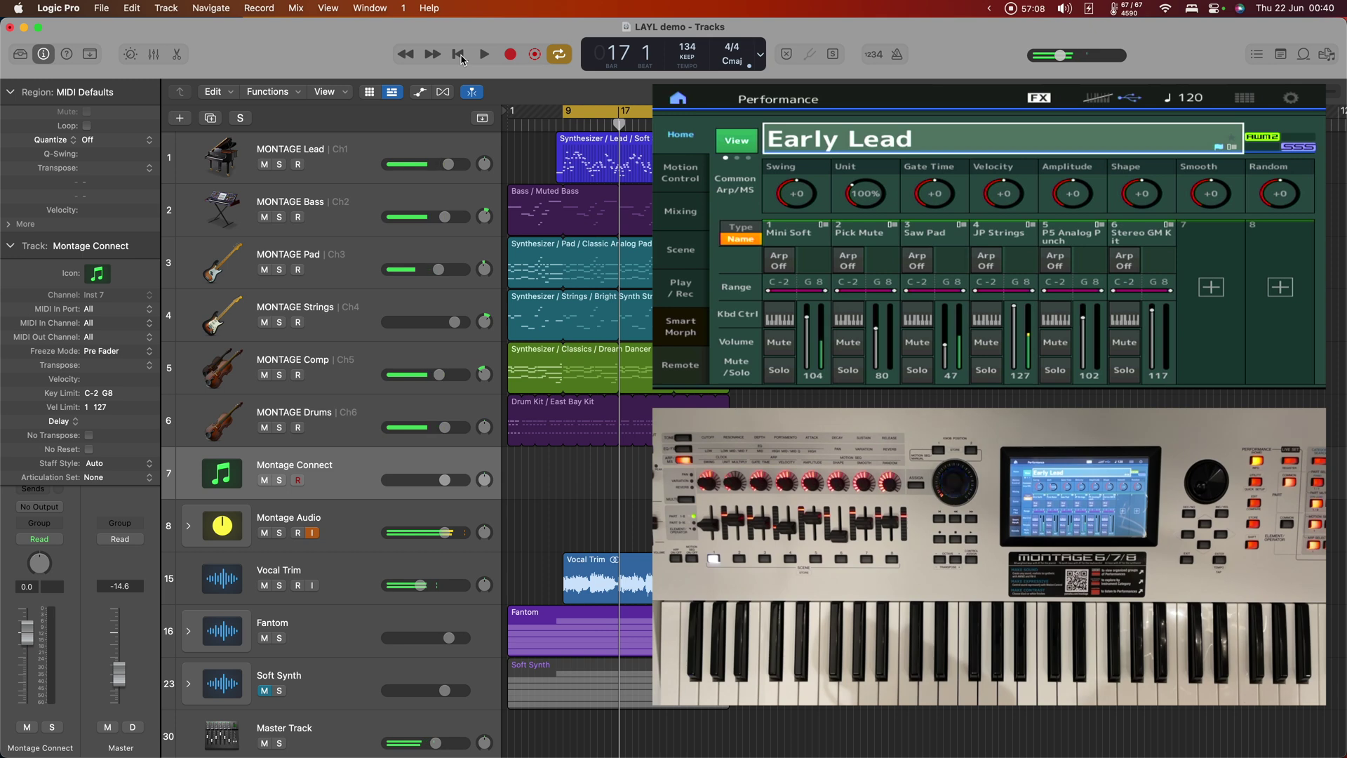
# Step: Reopen Demo 2 from recent projects without saving LAYL demo
pyautogui.click(102, 7)
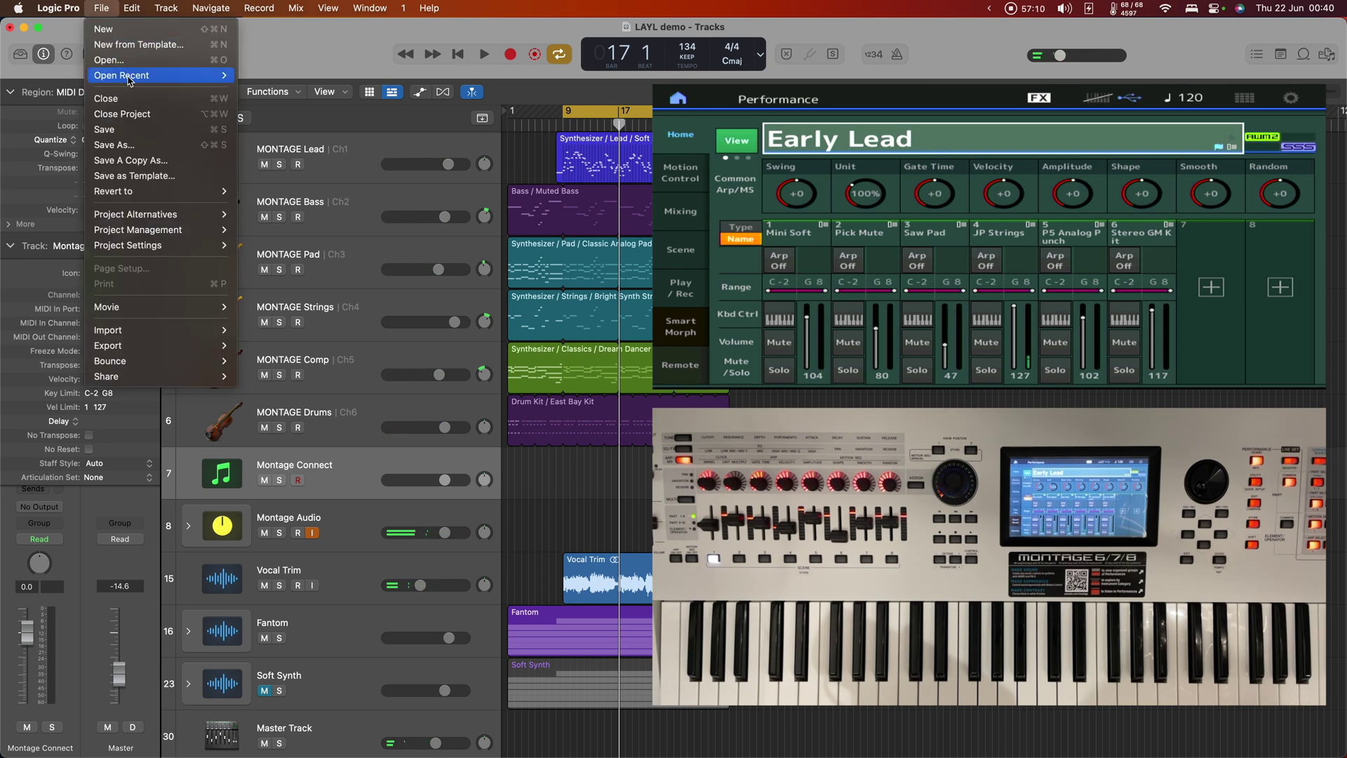
pyautogui.moveTo(131, 75)
pyautogui.click(281, 92)
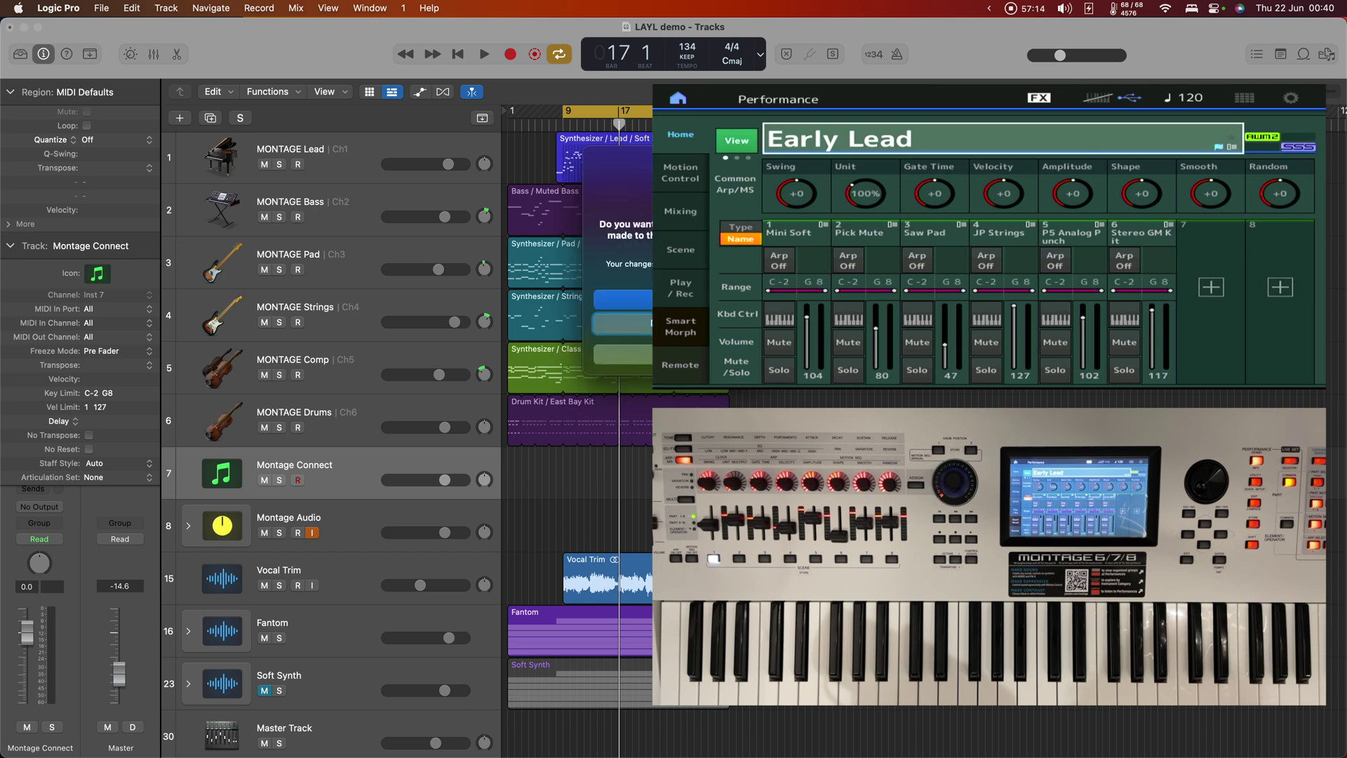
pyautogui.press('space')
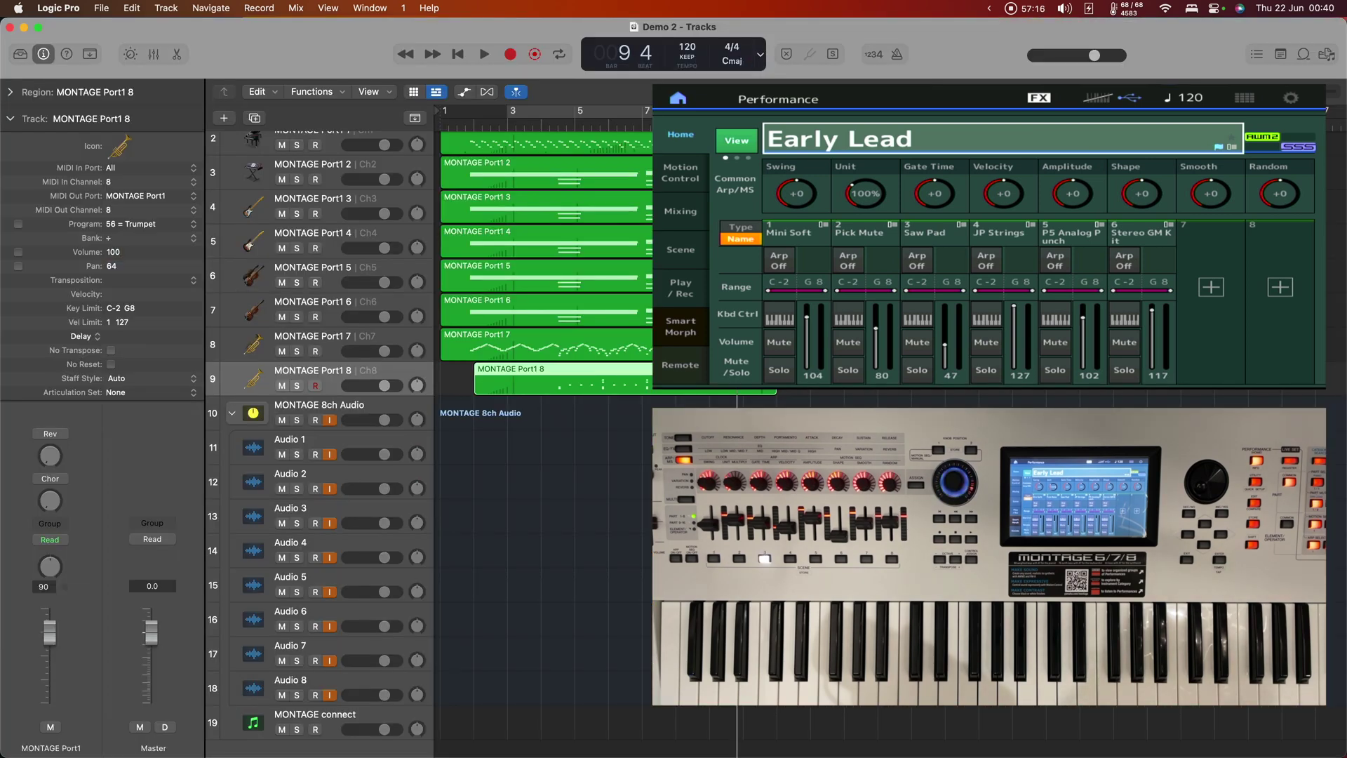
# Step: Select the MONTAGE connect track and play from the start to recall Stranger Dreams at tempo 92
pyautogui.scroll(-3, 447, 390)
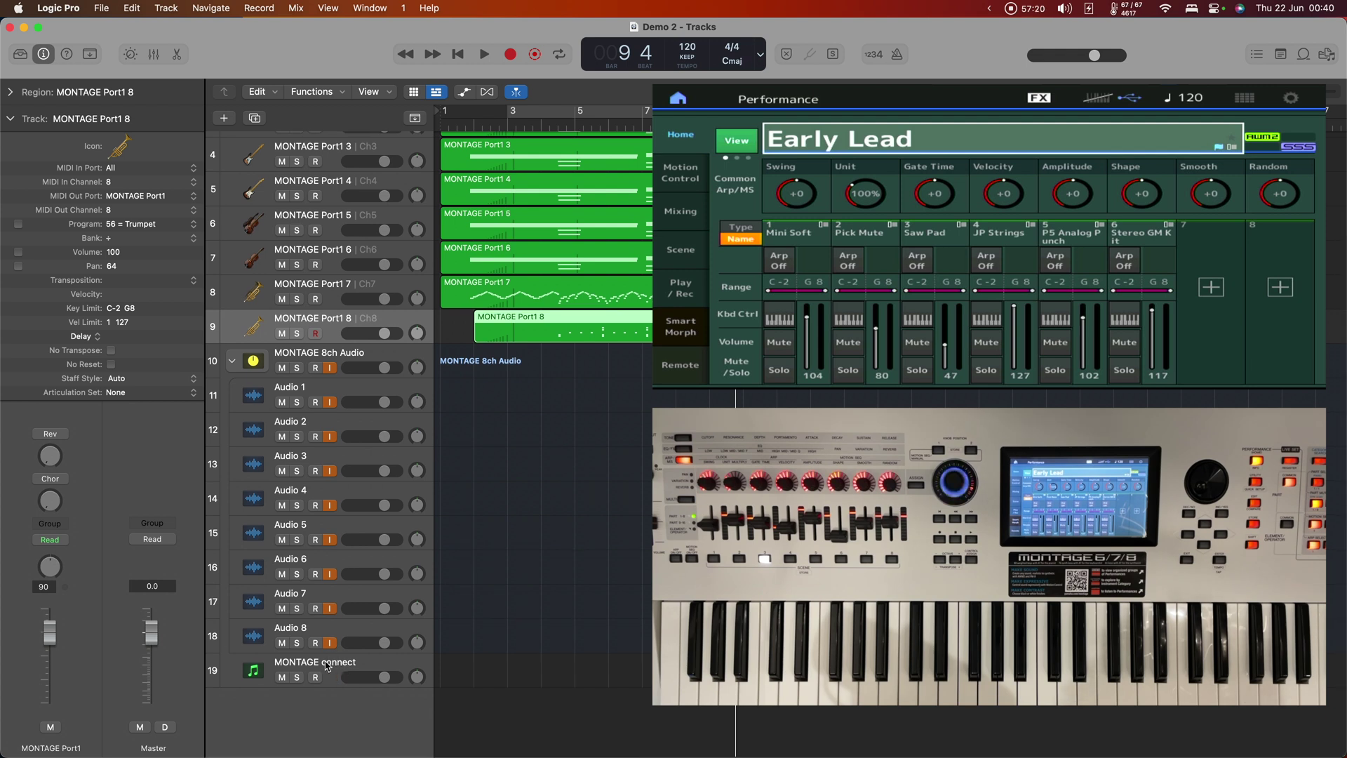
pyautogui.click(326, 666)
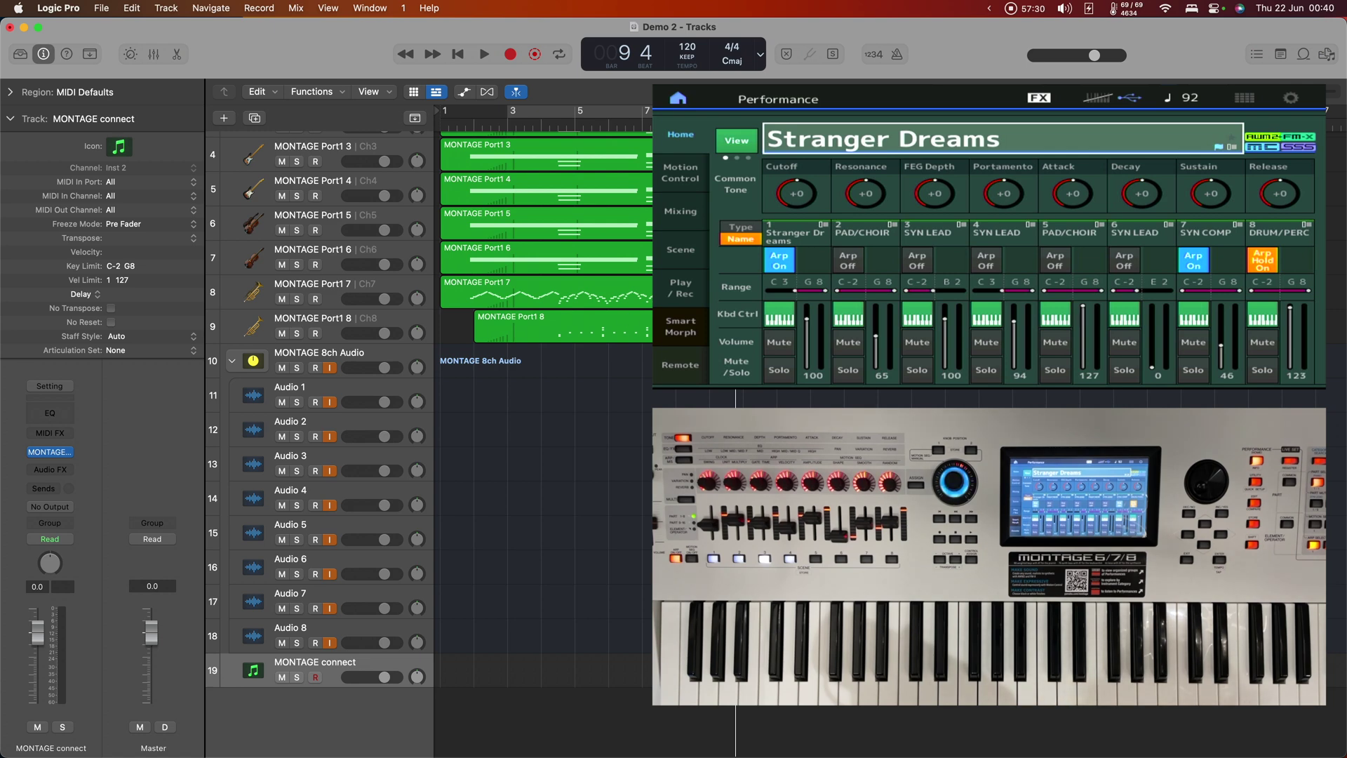
pyautogui.press(',')
pyautogui.press(',')
pyautogui.press(',')
pyautogui.press(',')
pyautogui.press(',')
pyautogui.press(',')
pyautogui.press(',')
pyautogui.press(',')
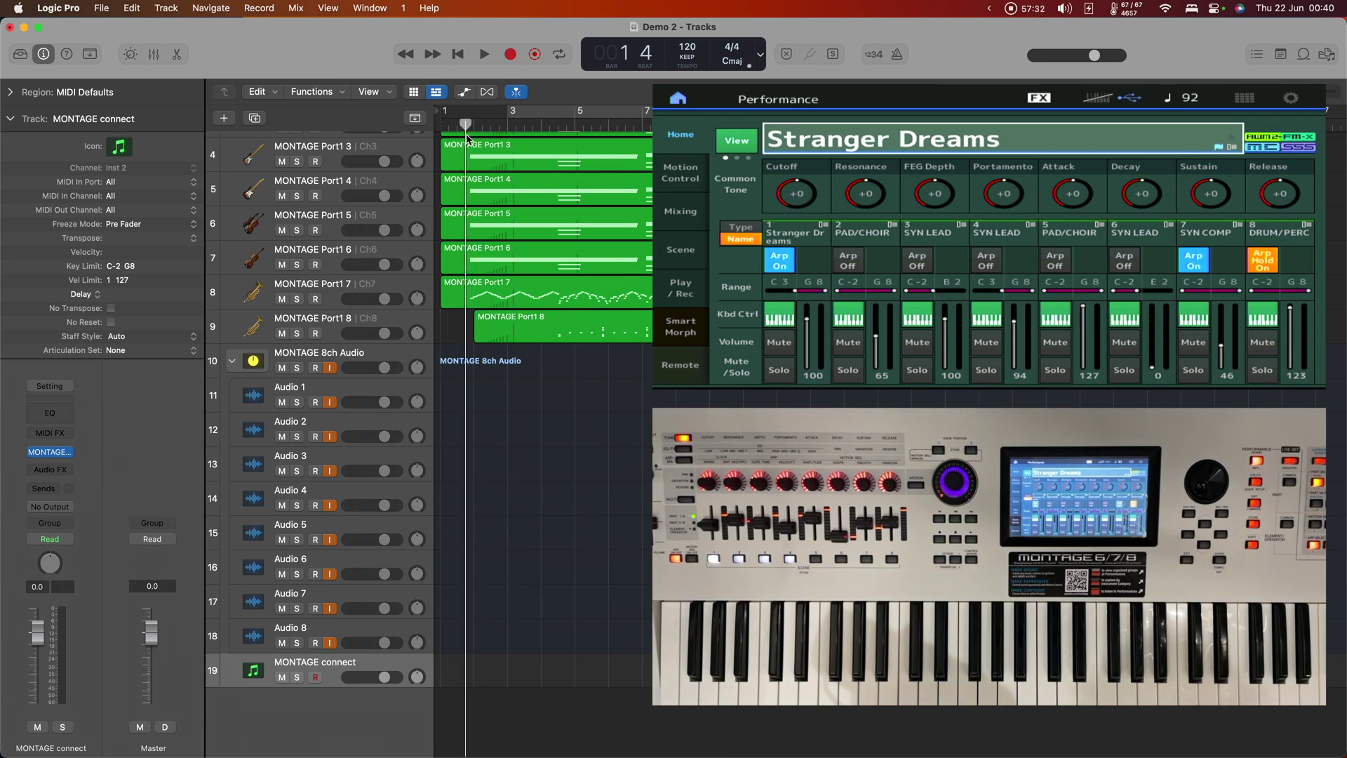